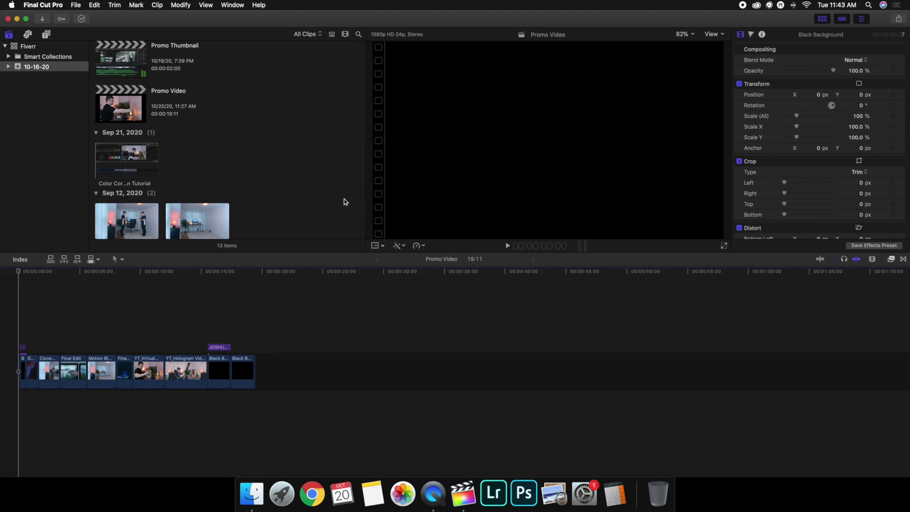
Create a new project named 'IG Stories' and open its Video Format list.
left_click(75, 5)
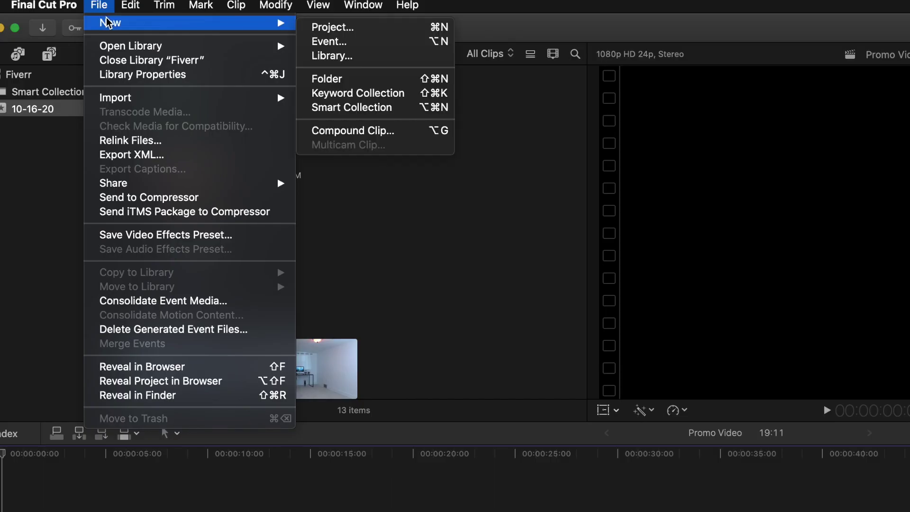
mouse_move(282, 24)
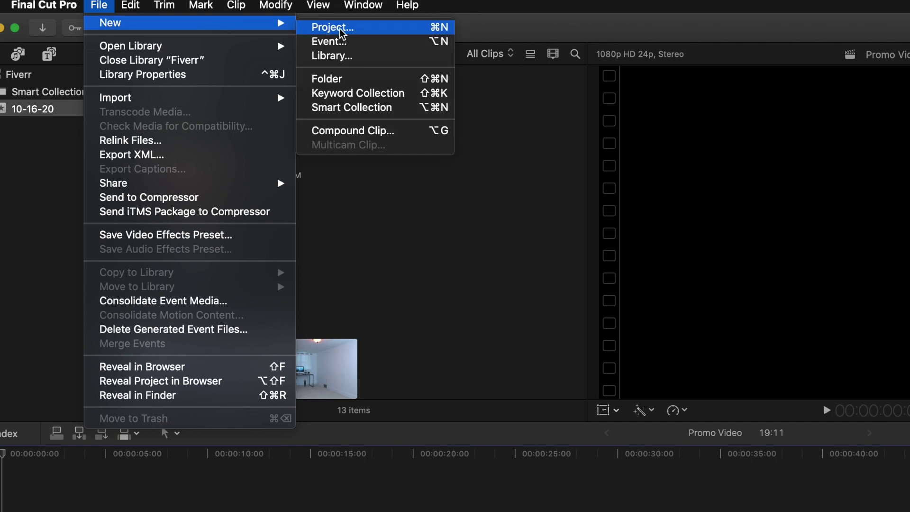
left_click(343, 28)
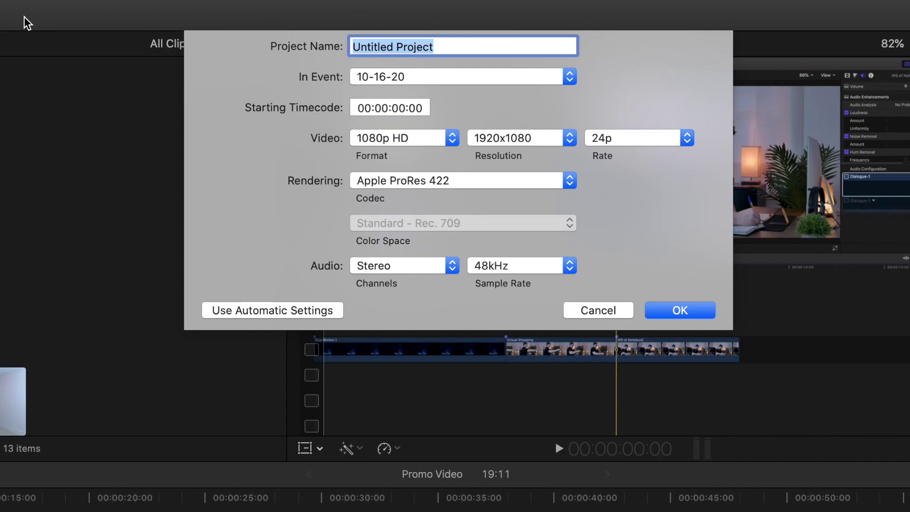
key("BackSpace")
type("IG ")
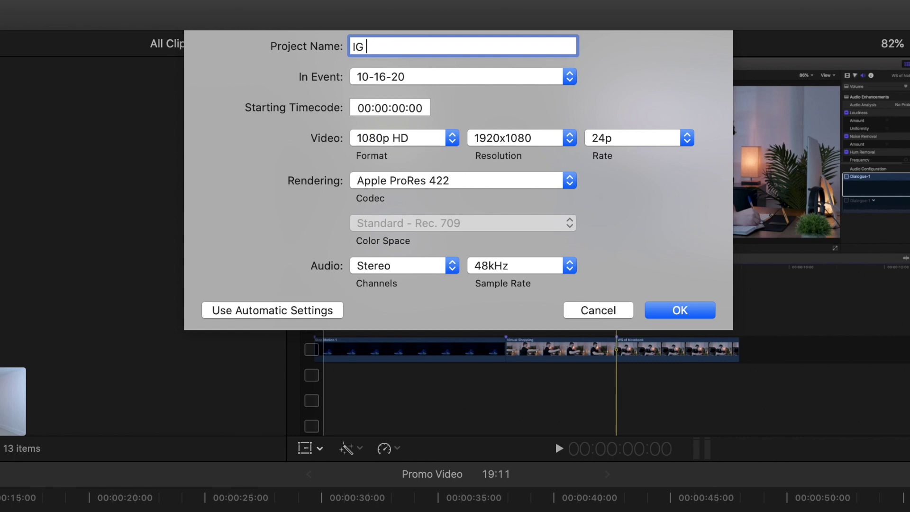
type("Stoires")
key("BackSpace")
key("BackSpace")
key("BackSpace")
key("BackSpace")
type("ries")
left_click(391, 141)
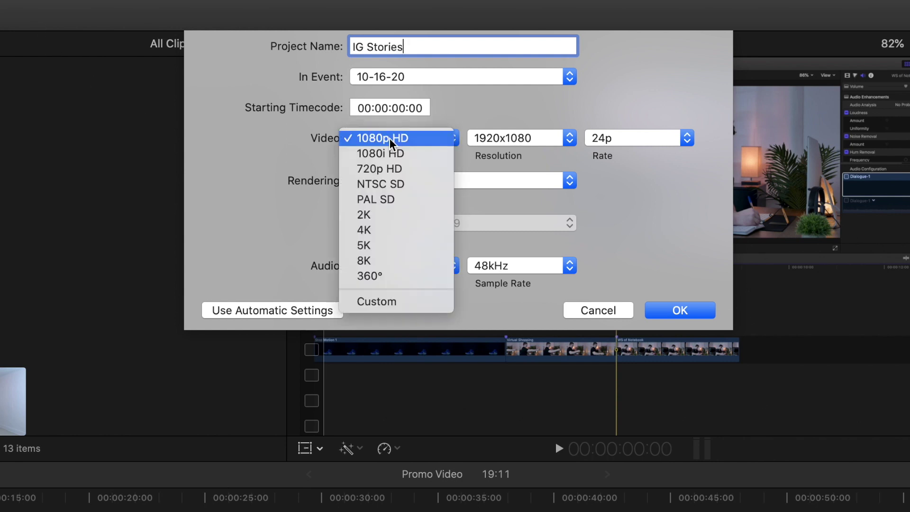
Set the format to Custom with a 1080 x 1920 resolution.
left_click(398, 304)
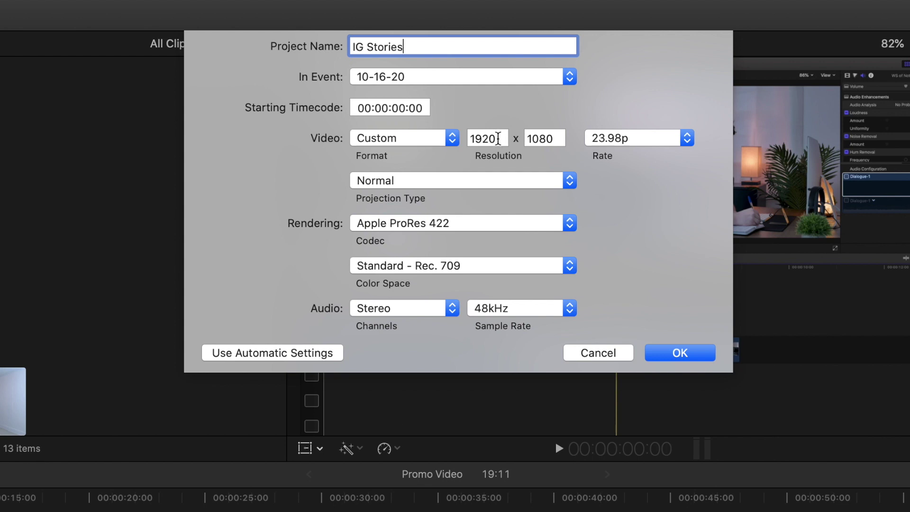
double_click(498, 139)
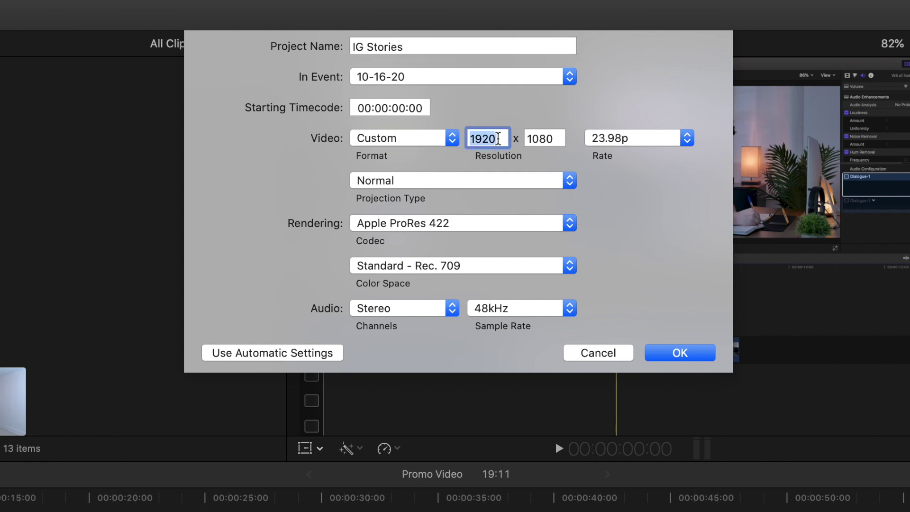
type("1080")
left_click(560, 140)
double_click(561, 140)
type("1920")
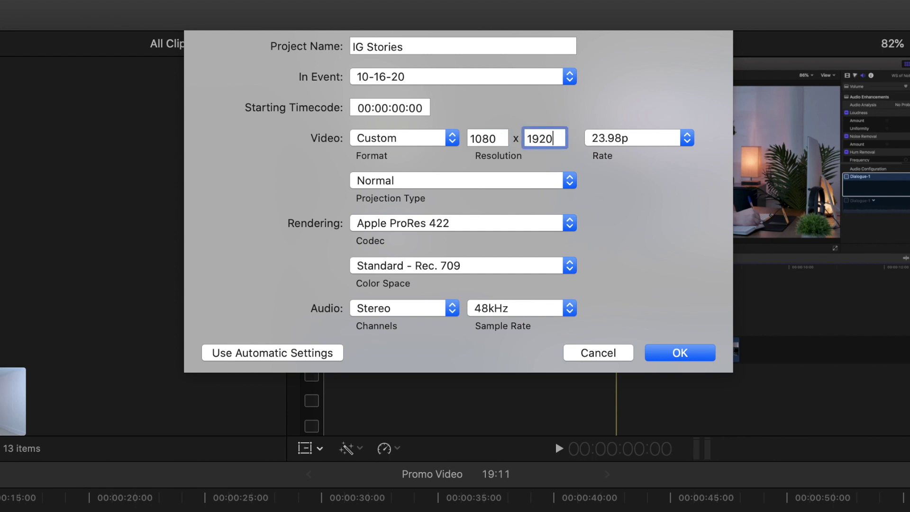
Set the frame rate to 24p while keeping the Custom format.
left_click(646, 143)
left_click(634, 154)
left_click(391, 138)
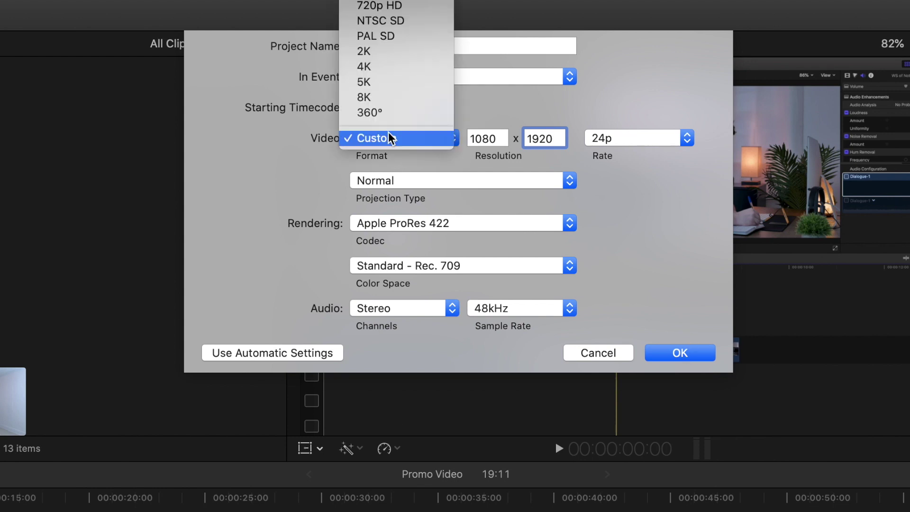
left_click(394, 138)
left_click(591, 142)
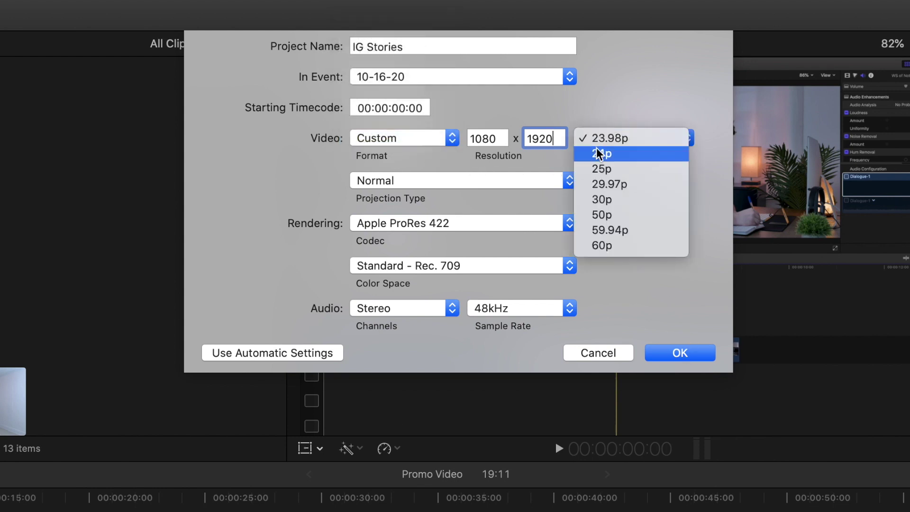
left_click(595, 150)
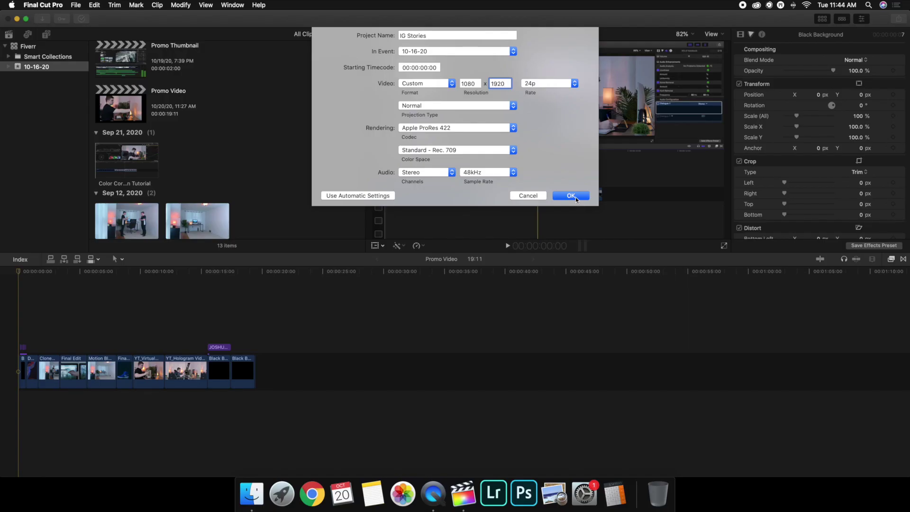
Create the IG Stories project and append the YT_Split Screen clip to its timeline.
left_click(571, 195)
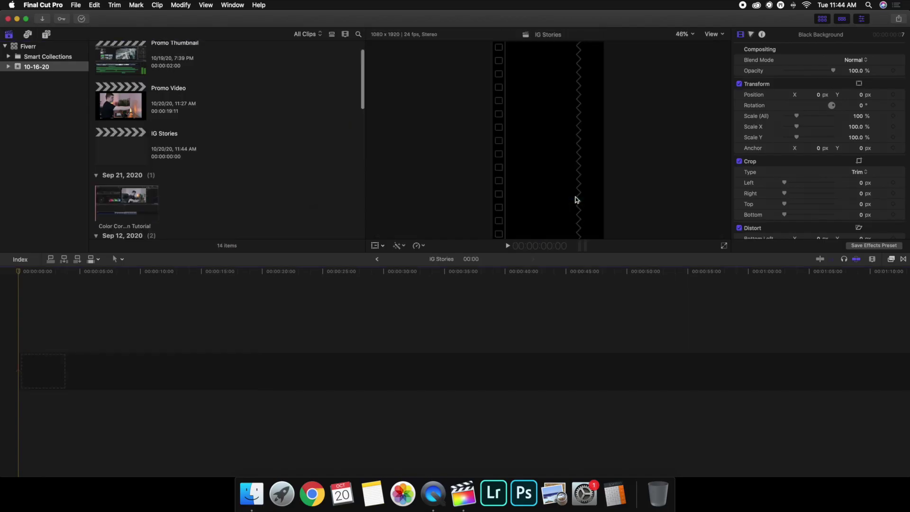
left_click(136, 151)
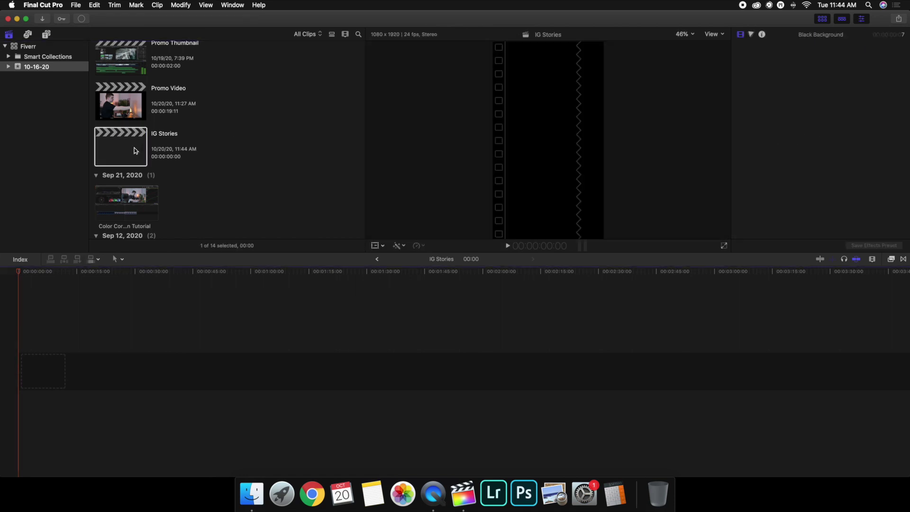
scroll(135, 151, "down", 5)
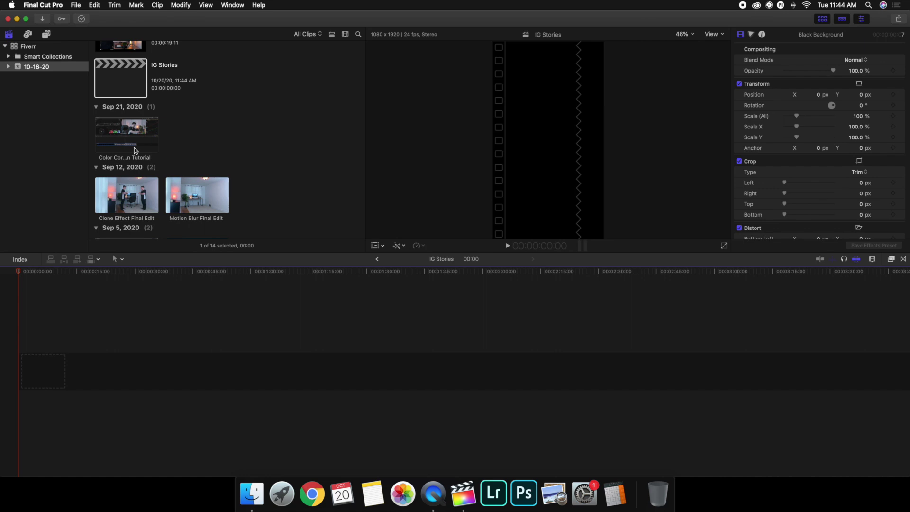
scroll(169, 151, "down", 8)
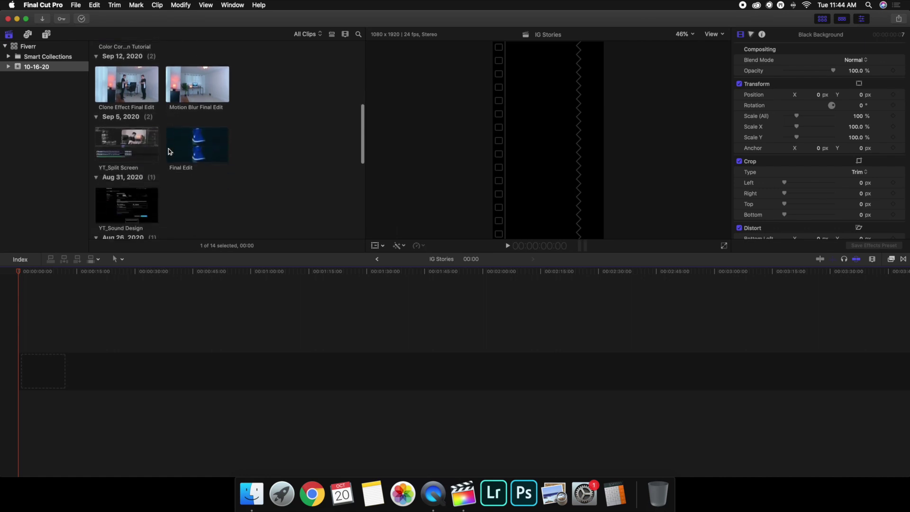
left_click(116, 147)
key("e")
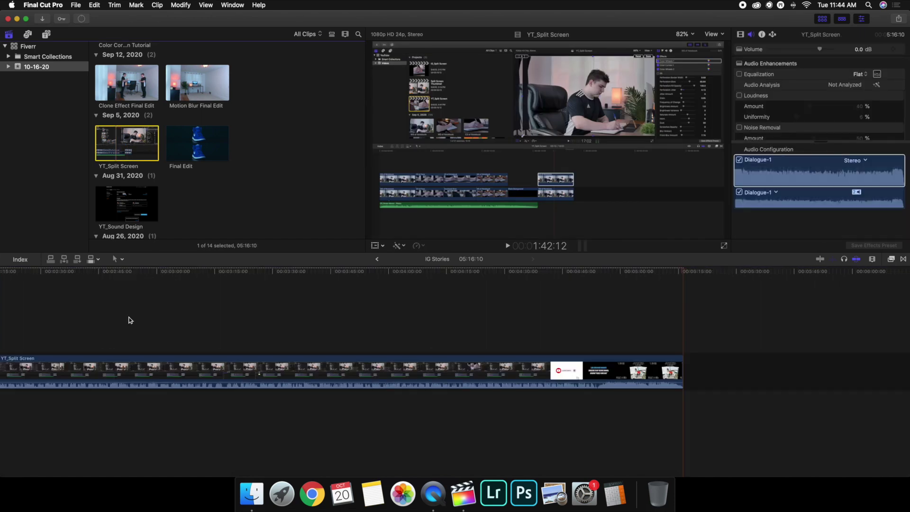
scroll(129, 320, "left", 10)
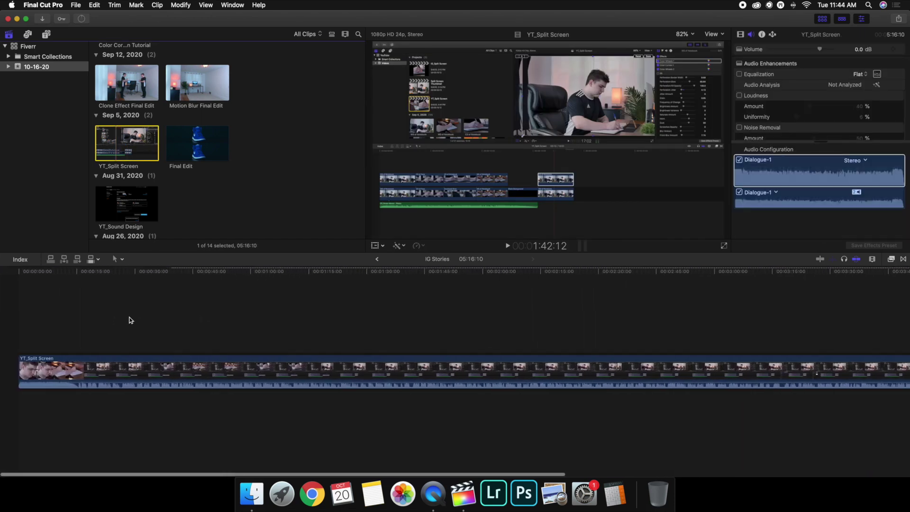
Blade the clip at about 14 seconds, delete the remainder, and return the playhead to start.
left_click(75, 340)
left_click(74, 362)
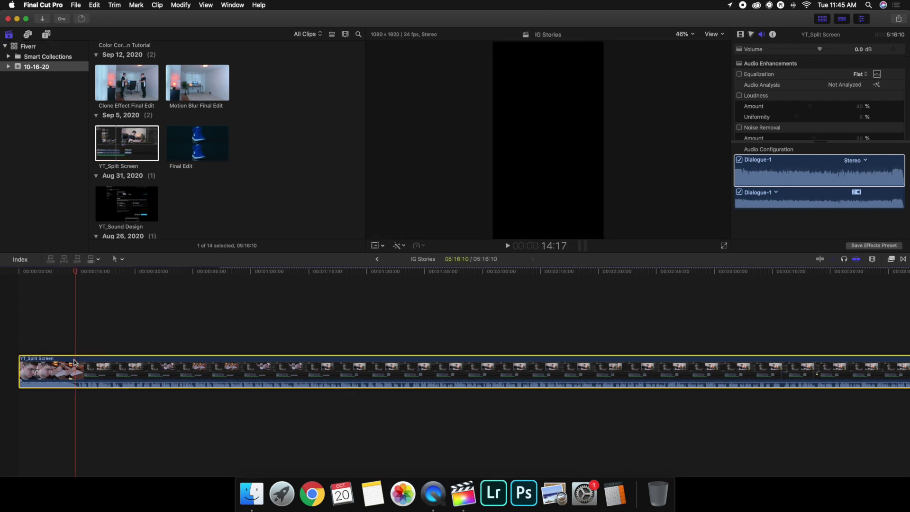
key("super+b")
left_click(101, 363)
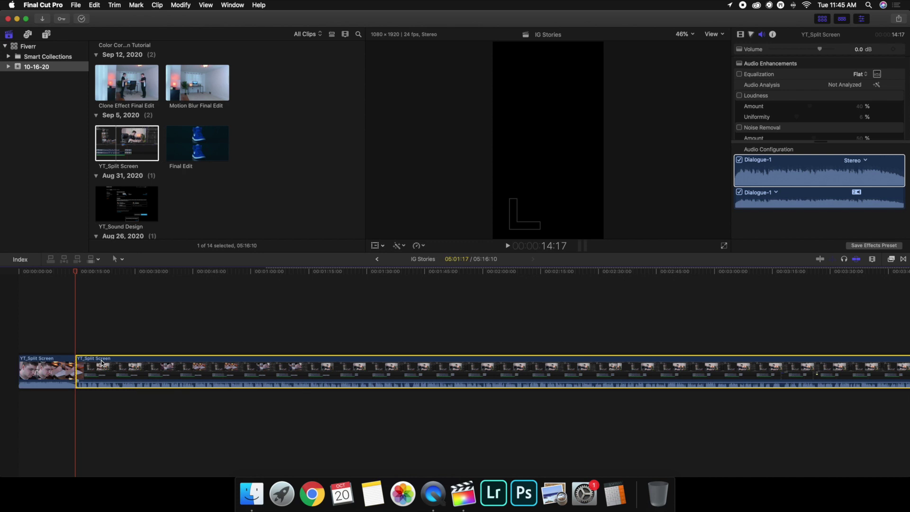
key("Delete")
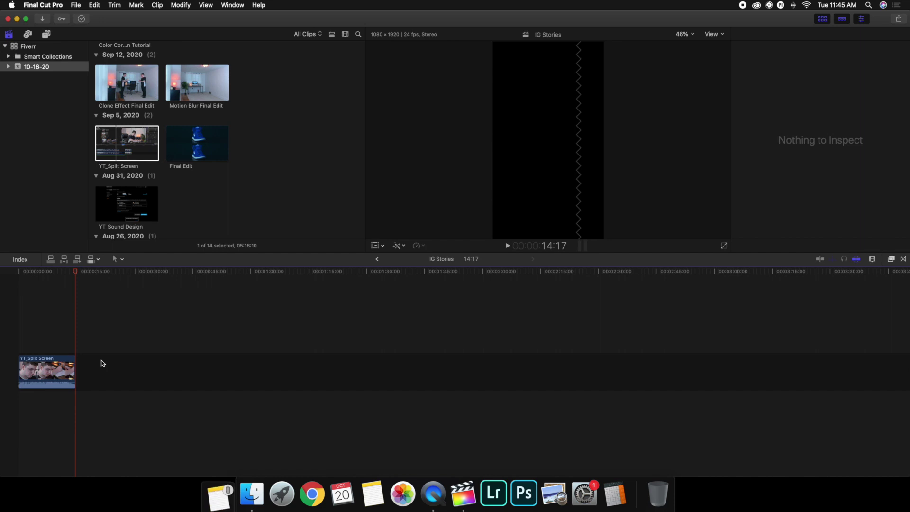
left_click(12, 348)
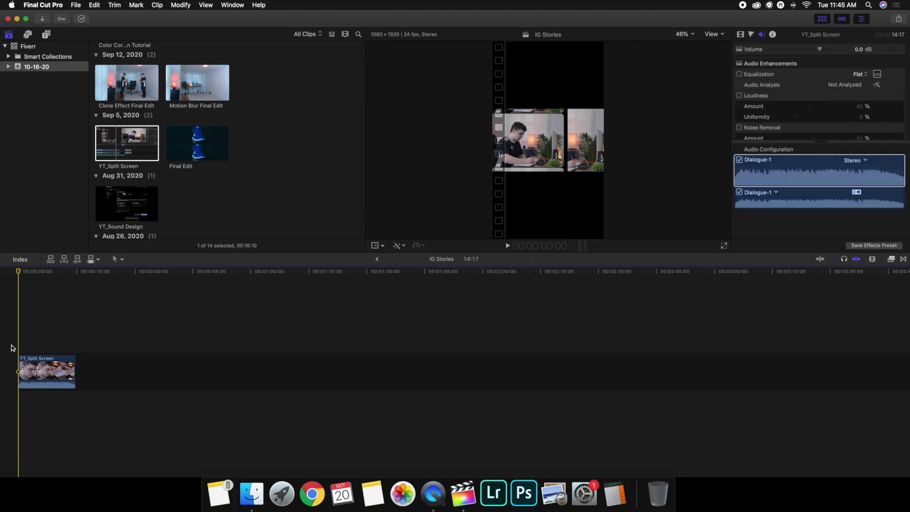
Select the trimmed YT_Split Screen clip in the timeline.
left_click(46, 377)
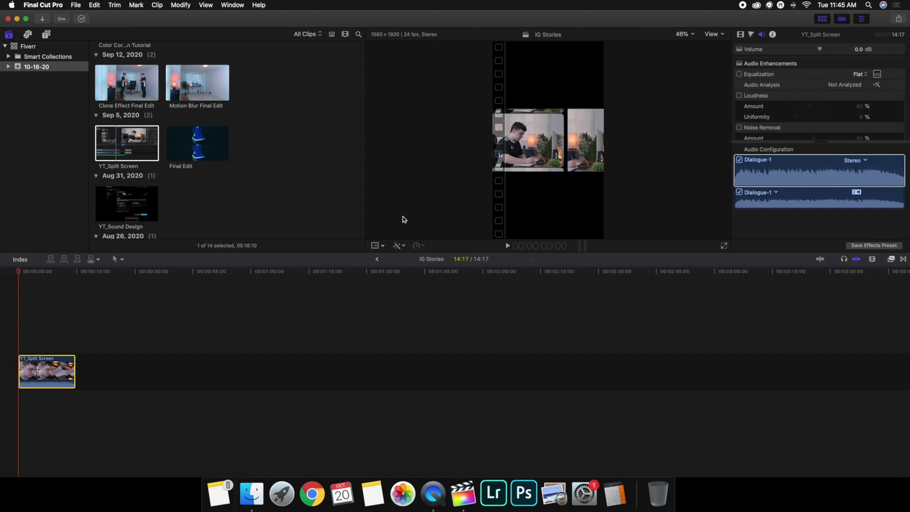
Enlarge the clip in the viewer to 325.18% so it fills the vertical frame.
left_click(376, 246)
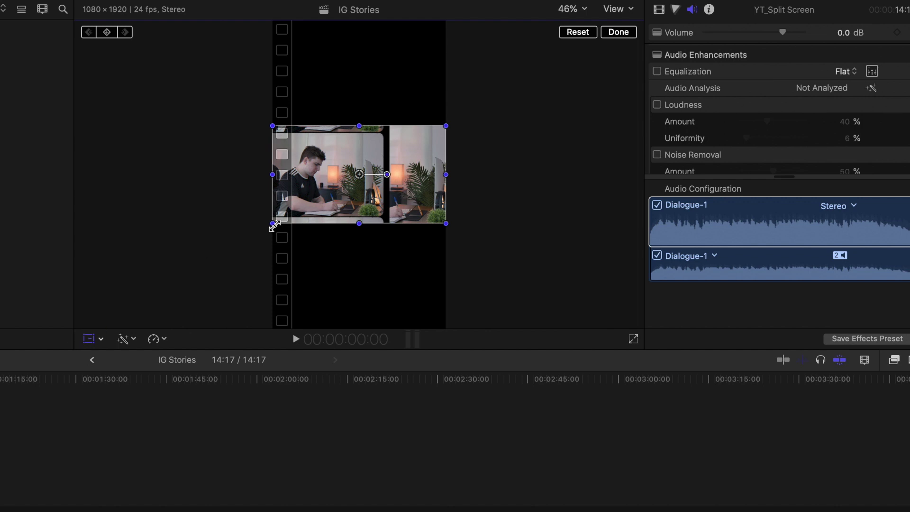
left_click_drag(274, 226, 197, 333)
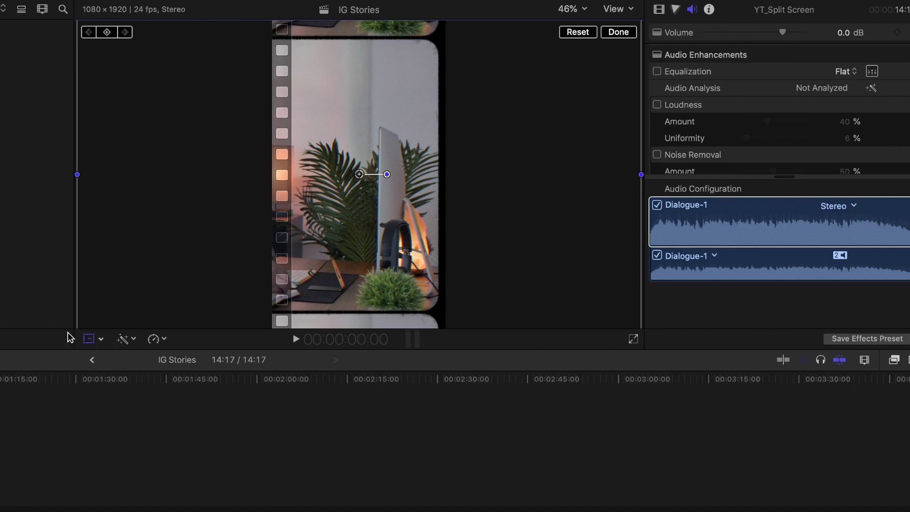
left_click(615, 32)
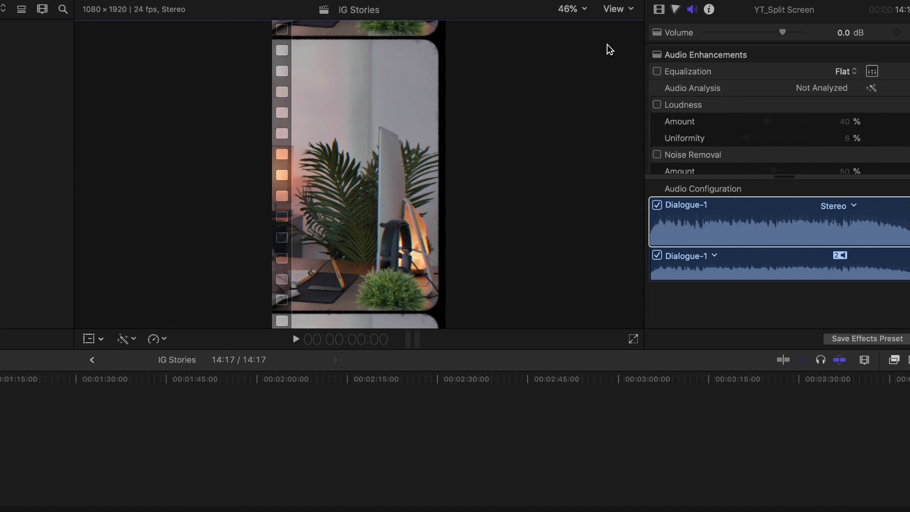
left_click(660, 10)
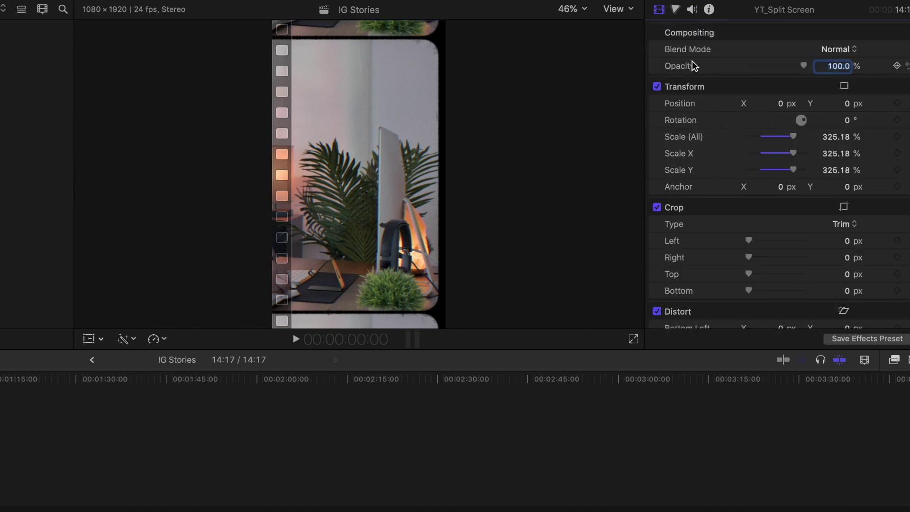
left_click_drag(795, 139, 771, 147)
key("super+z")
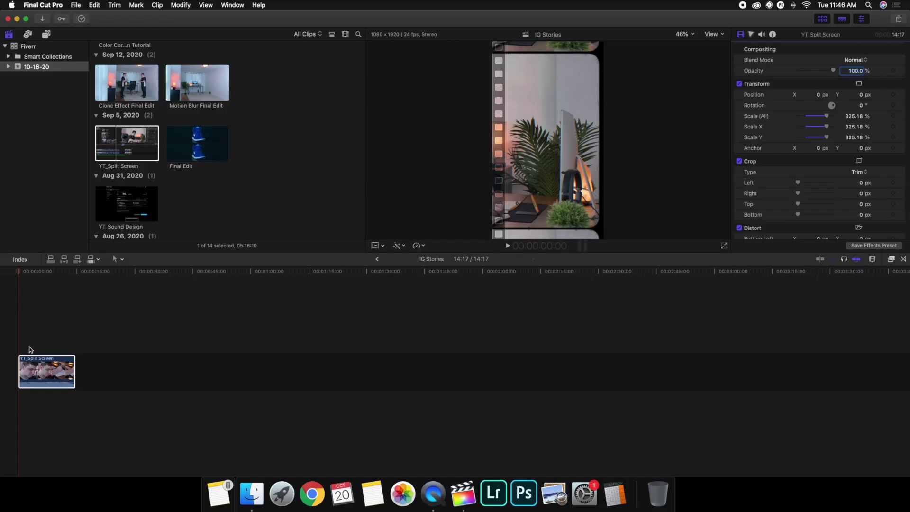
Slide the YT_Split Screen clip right in the viewer and play back to check the framing.
left_click(30, 366)
left_click(36, 367)
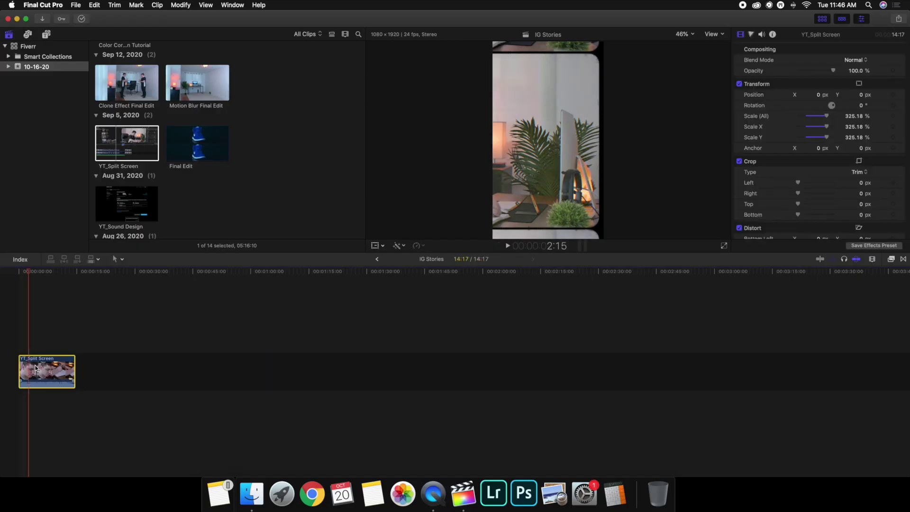
left_click(374, 246)
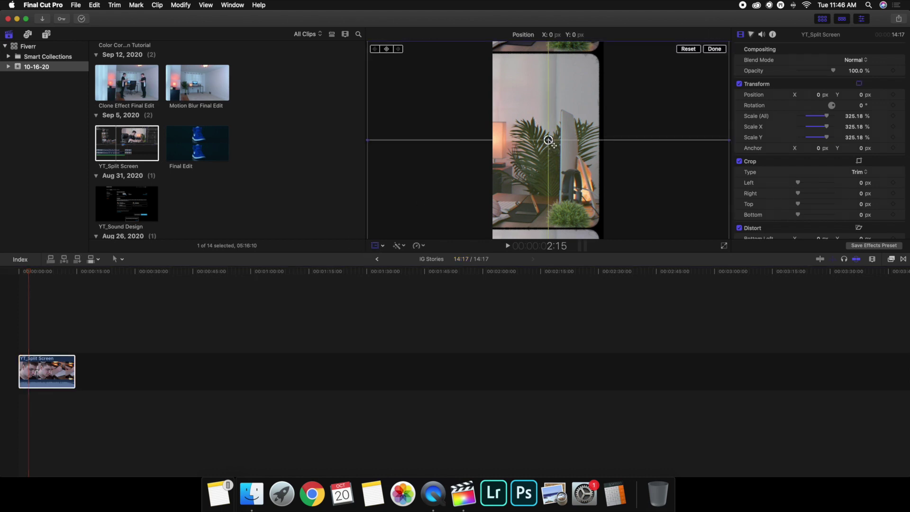
left_click_drag(549, 140, 616, 141)
left_click(710, 50)
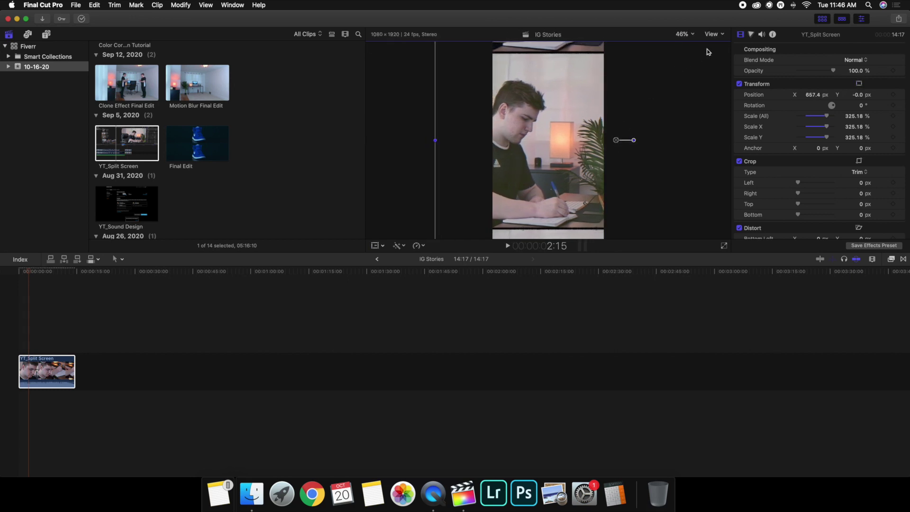
left_click(2, 313)
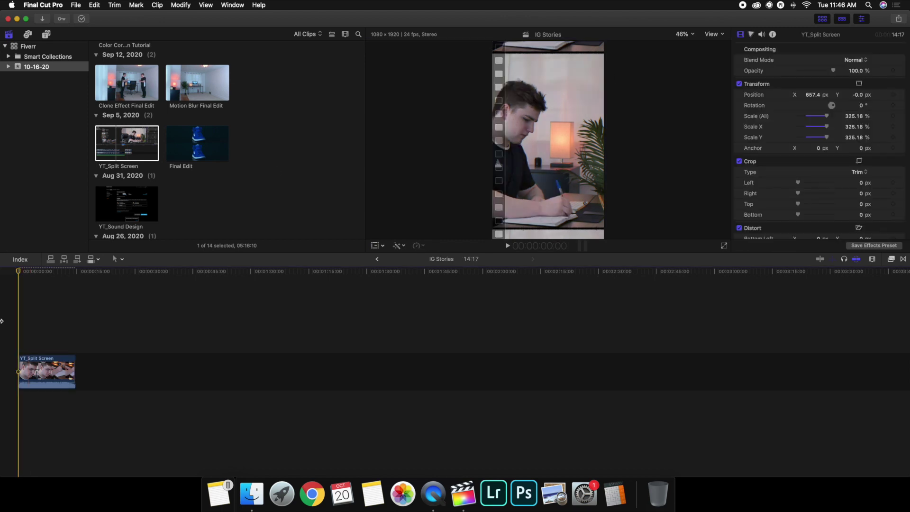
key("space")
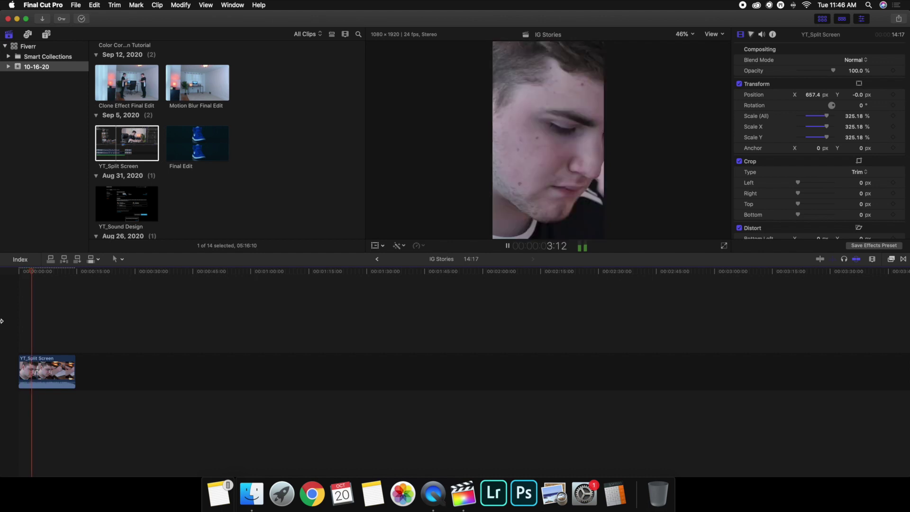
key("space")
Nudge the clip left to Position X 555.7 px and play the edit from the start.
left_click(42, 363)
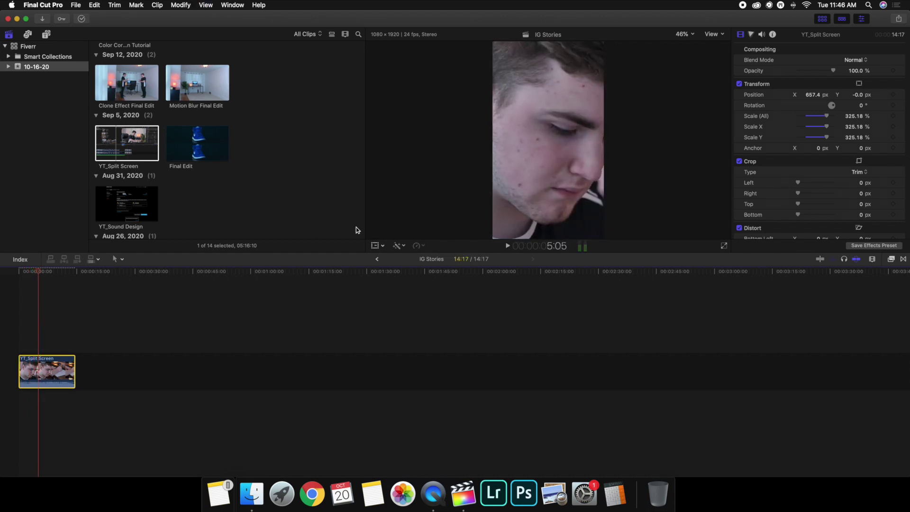
left_click(374, 246)
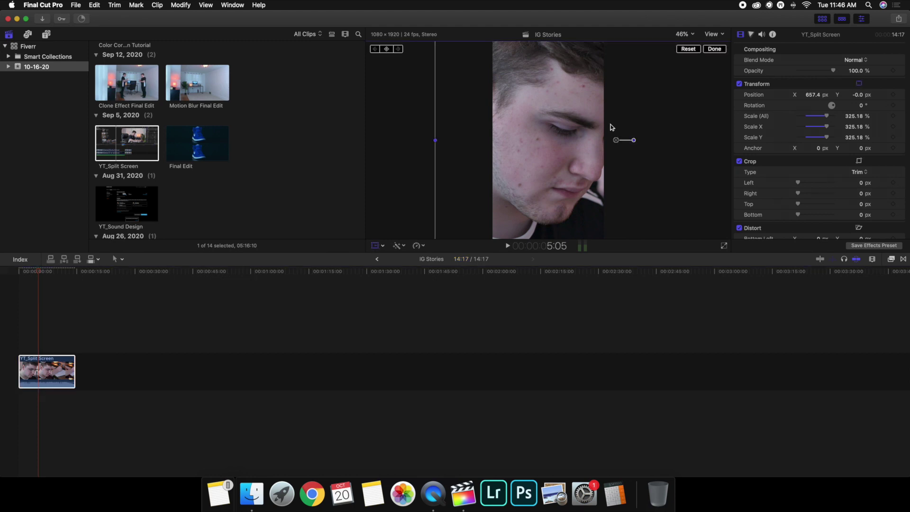
left_click_drag(624, 141, 604, 141)
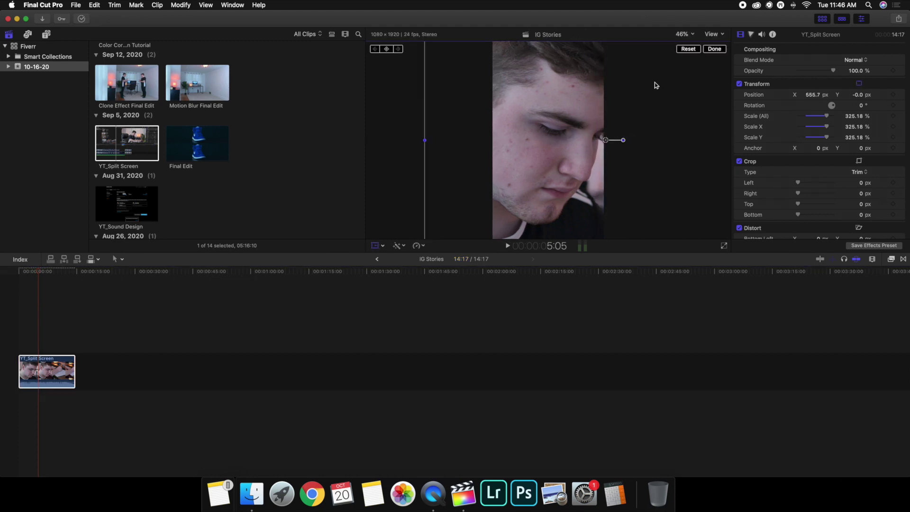
left_click(715, 49)
left_click(2, 312)
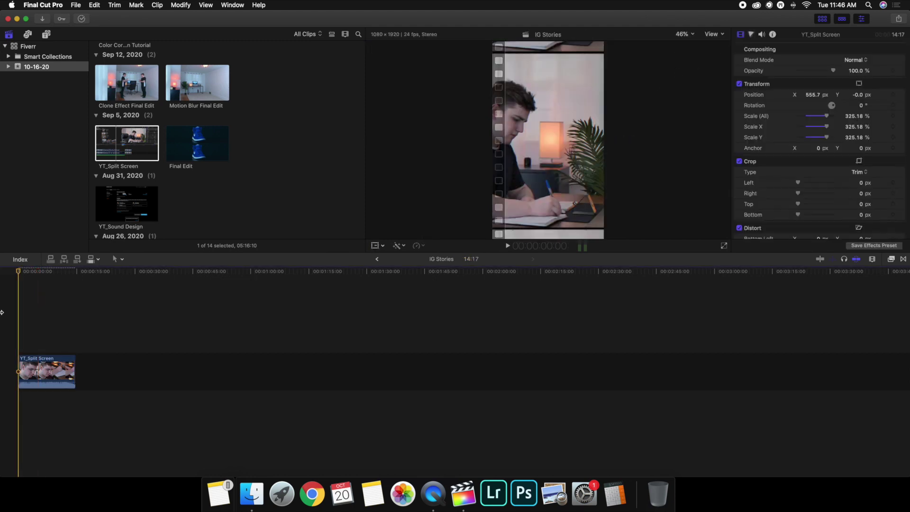
key("space")
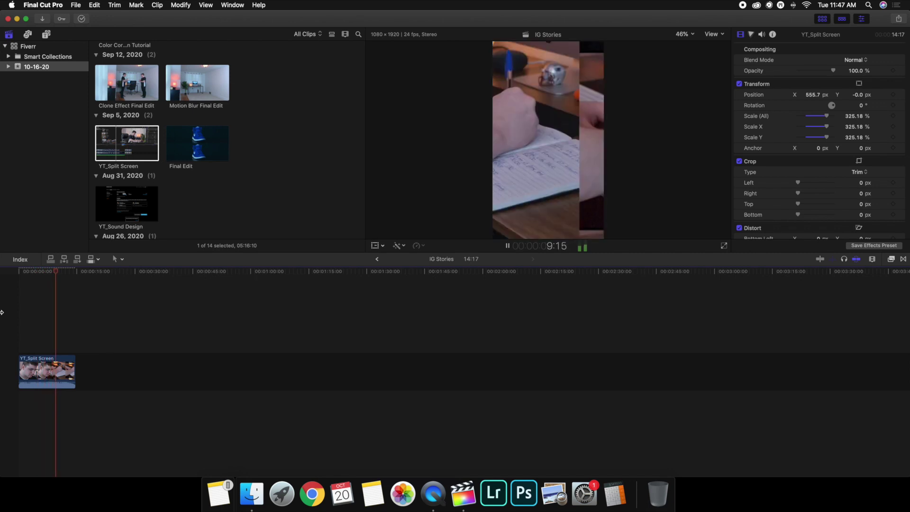
key("space")
Zoom the timeline, review playback around the 3-second mark, and reselect the clip.
left_click(45, 334)
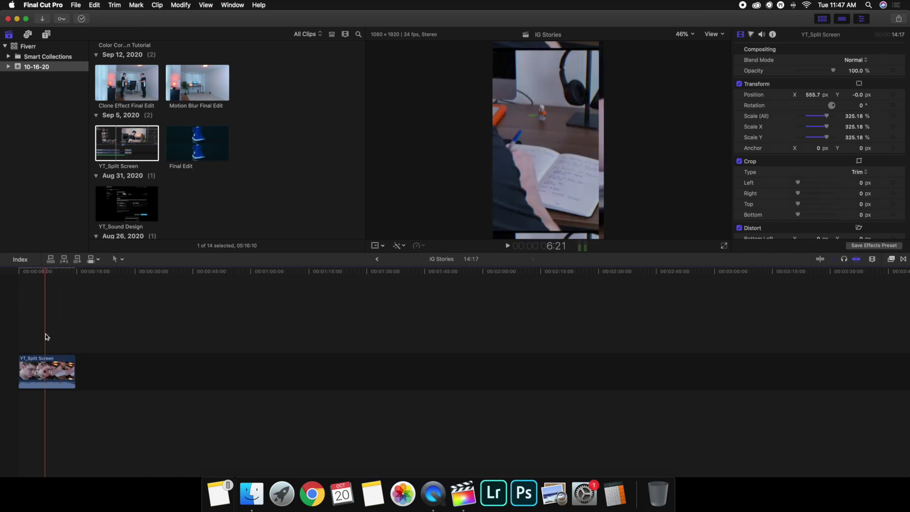
key("super+equal")
key("super+equal")
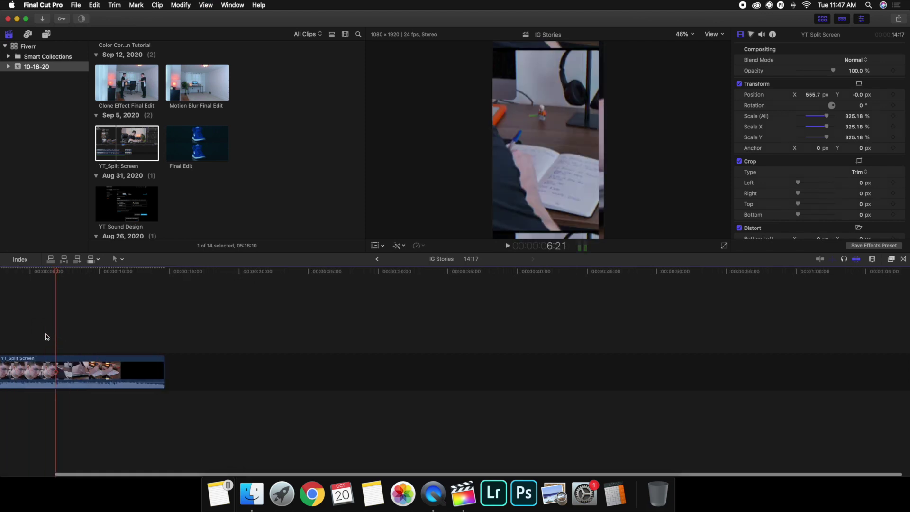
left_click(61, 335)
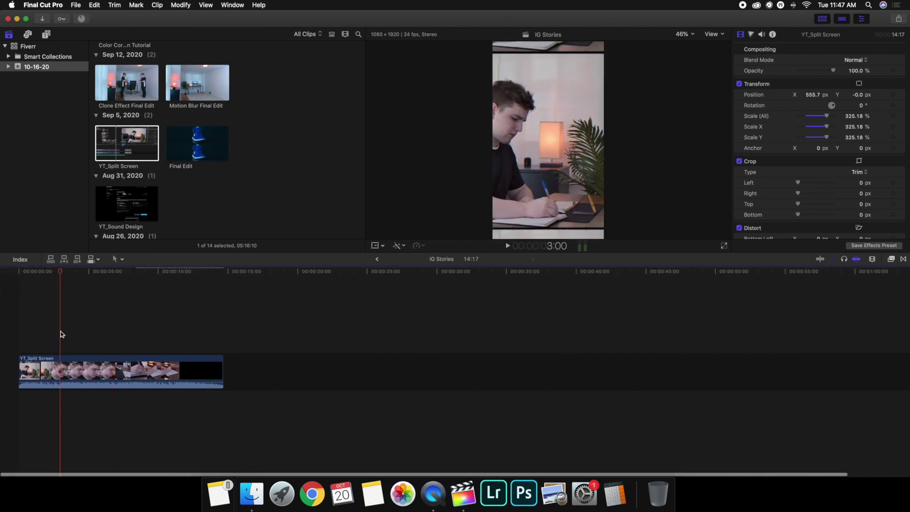
key("space")
key("space")
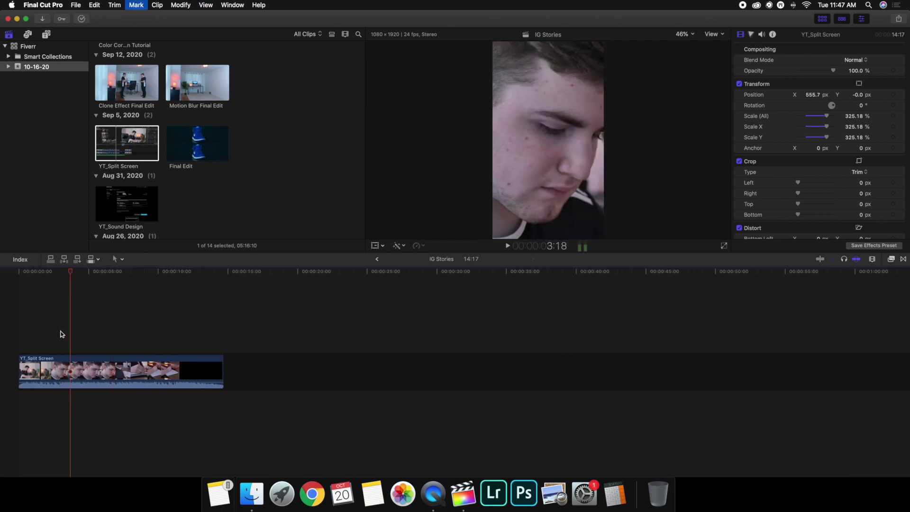
key("Left")
key("Left")
key("Right")
key("Right")
left_click(66, 360)
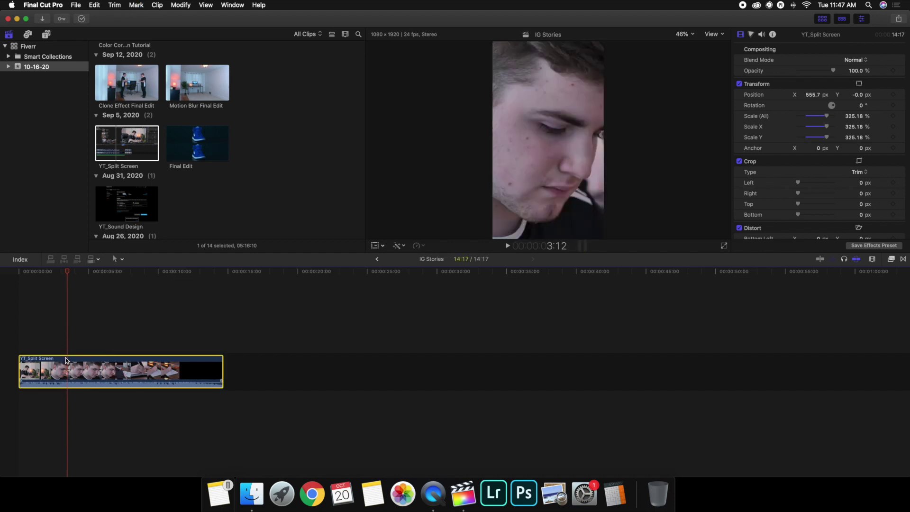
key("cmd+b")
left_click(56, 349)
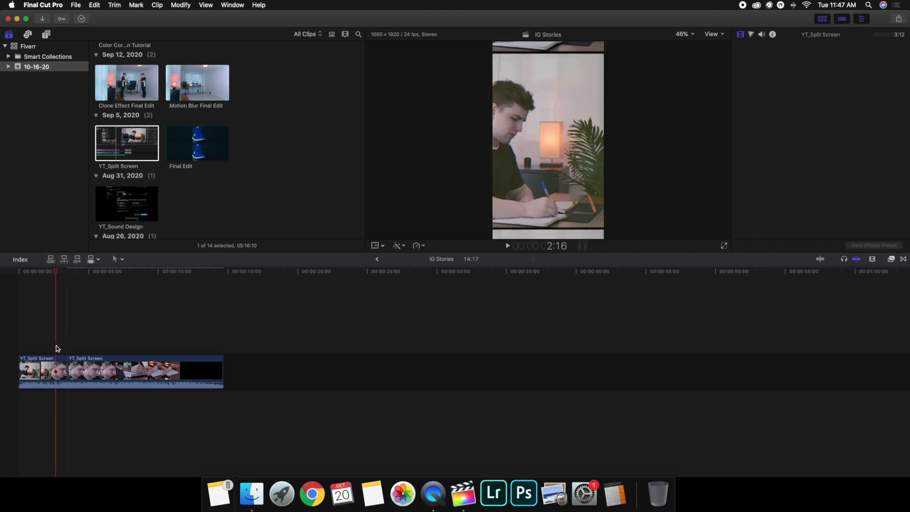
left_click(59, 365)
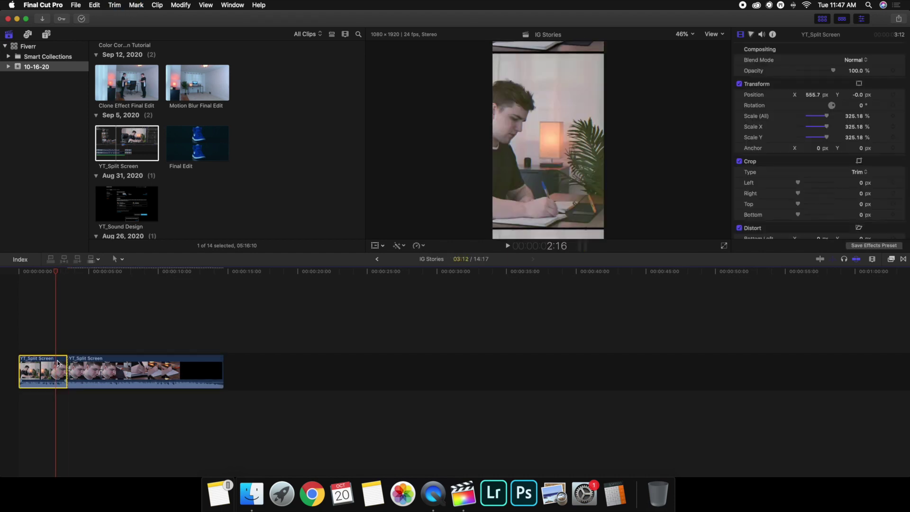
left_click(375, 246)
left_click_drag(604, 141, 534, 142)
left_click(715, 49)
left_click(13, 342)
key("space")
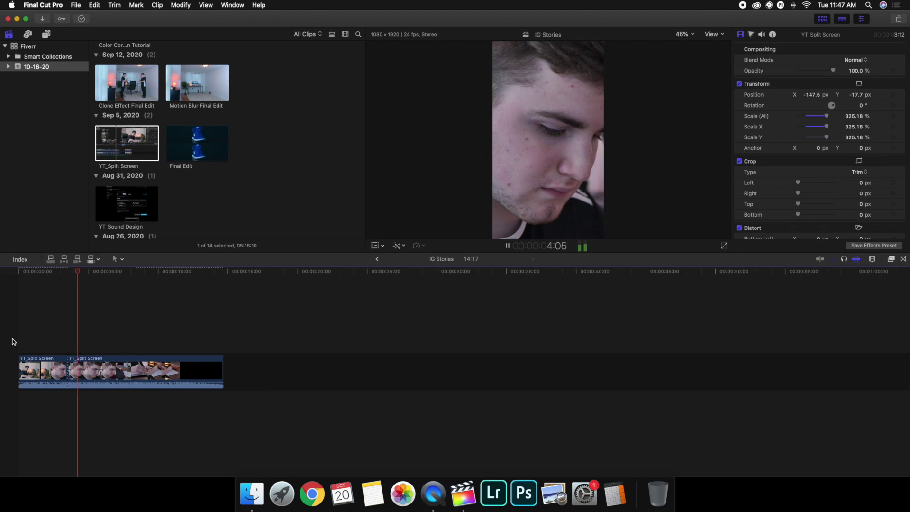
key("space")
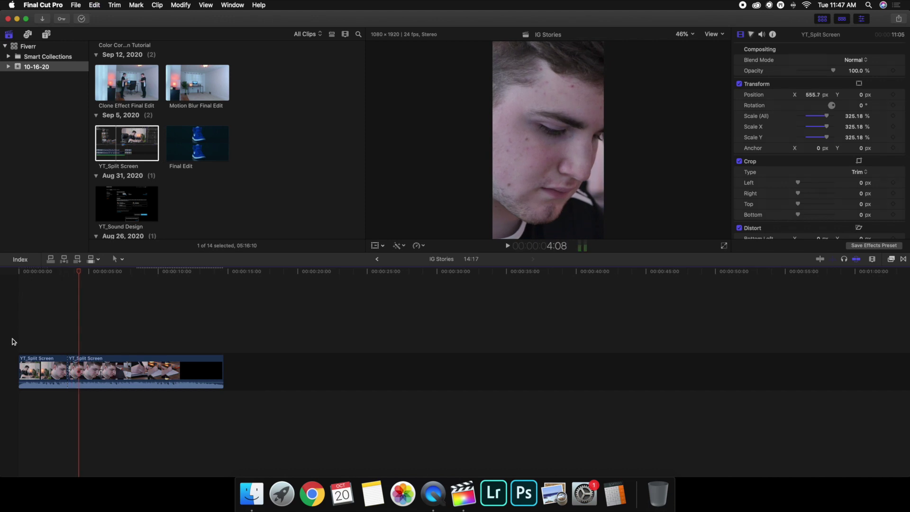
key("super+z")
left_click(39, 340)
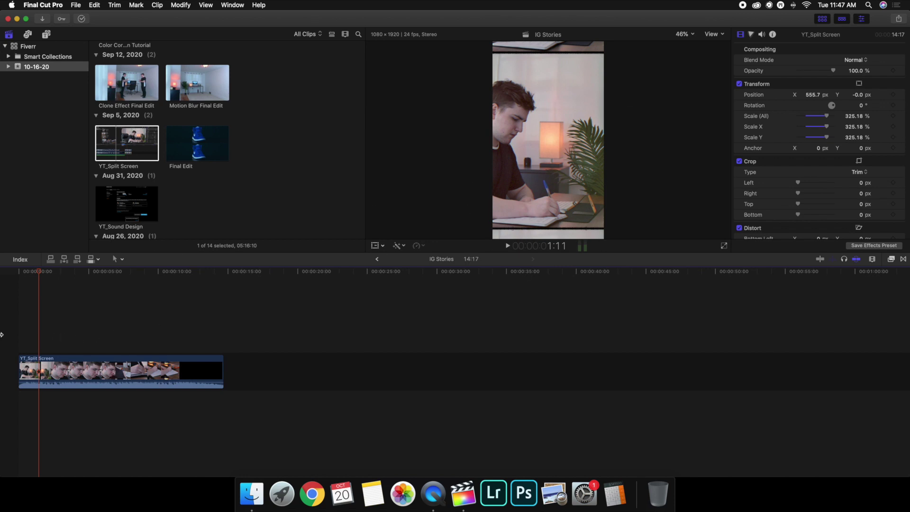
key("Home")
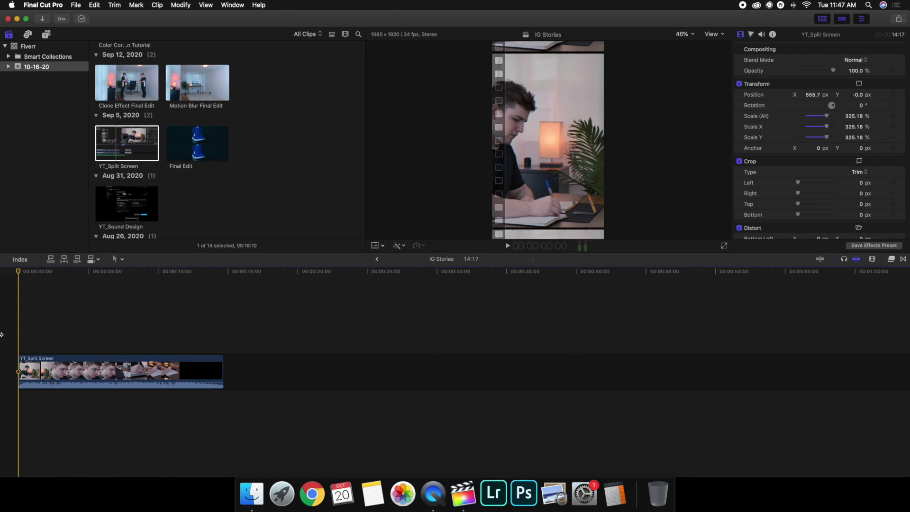
Export the project as an H.264 file named 'IG Stories' in Downloads.
left_click(901, 20)
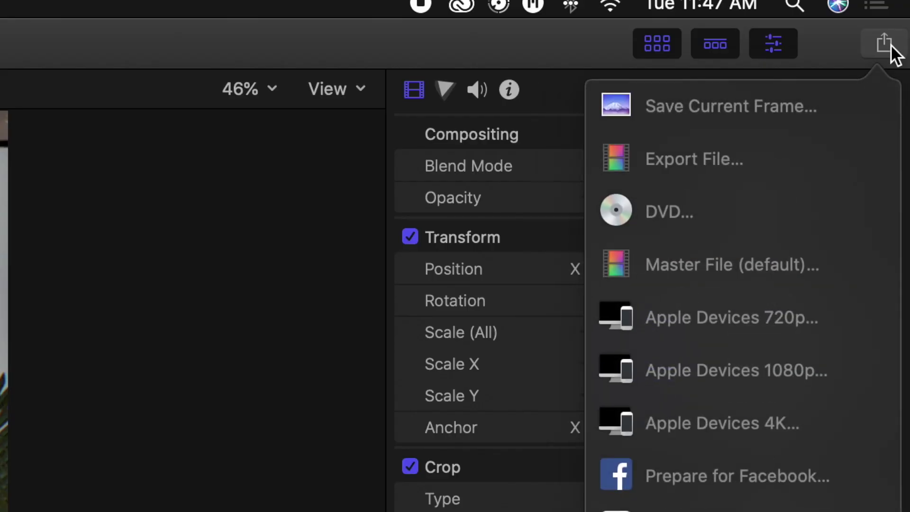
left_click(705, 163)
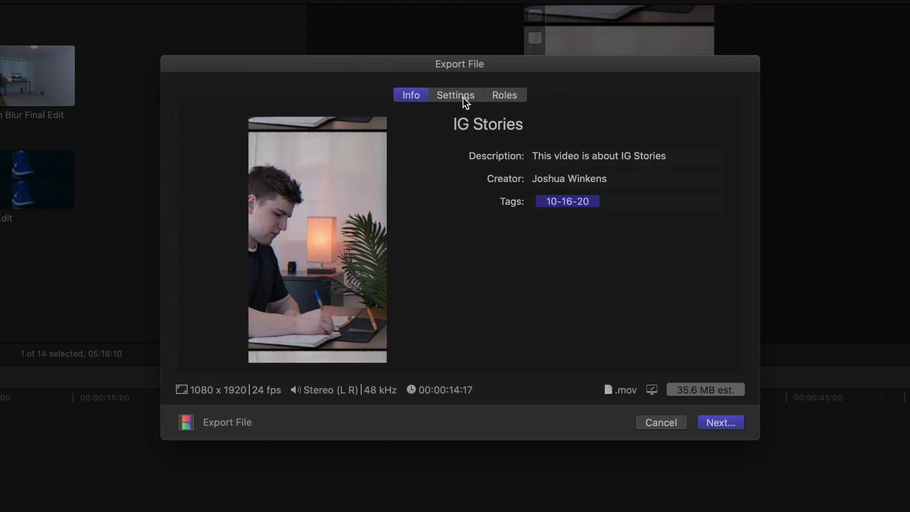
left_click(452, 93)
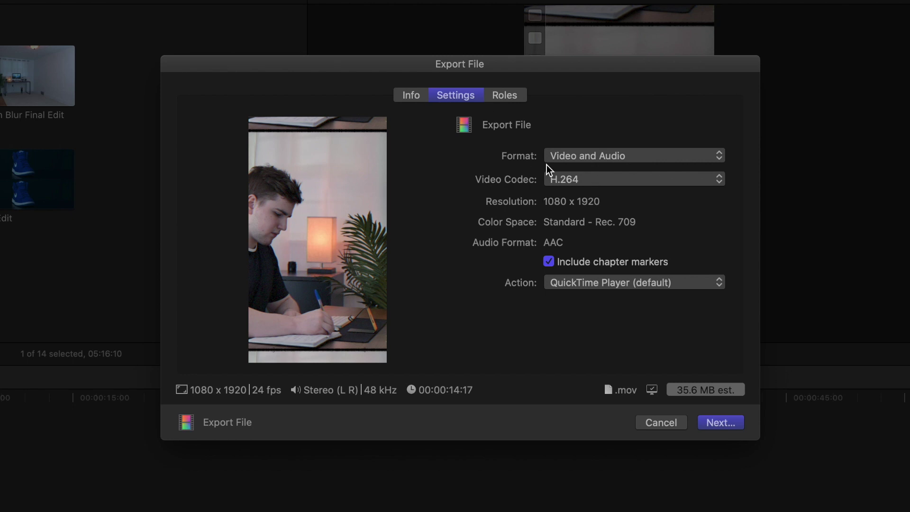
left_click(569, 178)
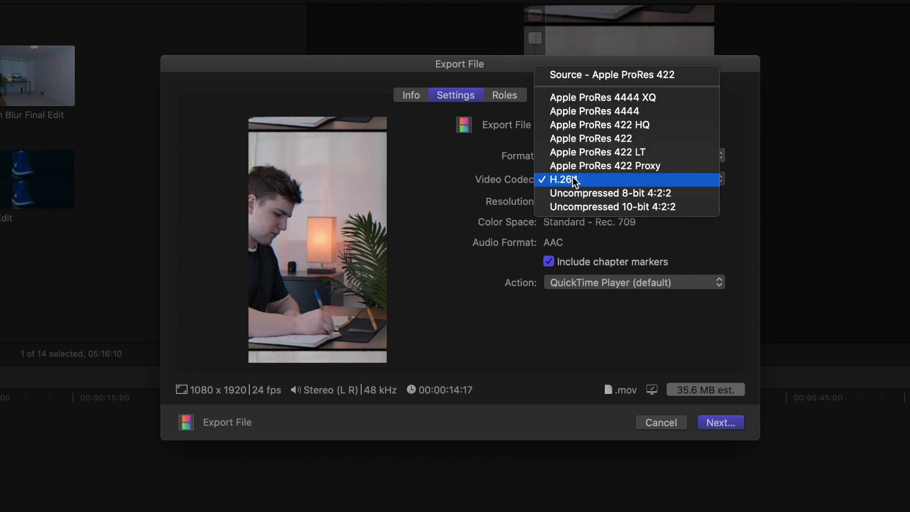
left_click(572, 179)
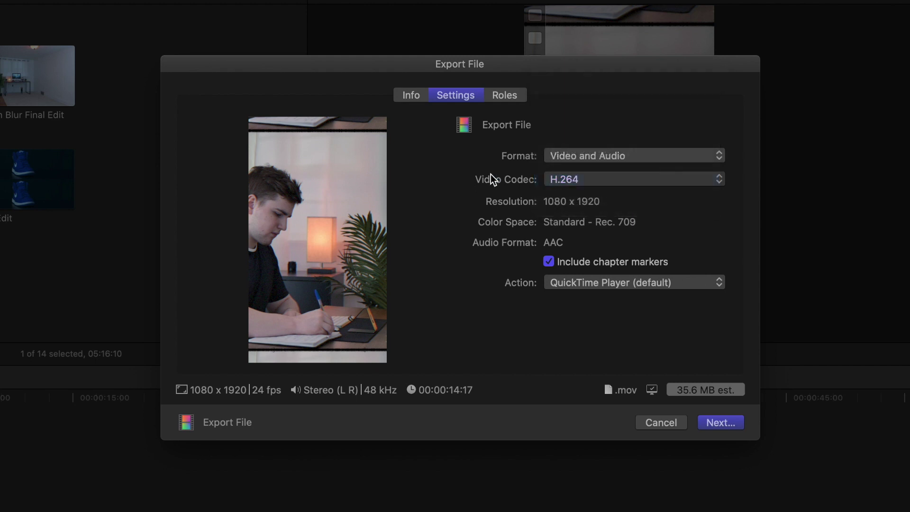
left_click(412, 97)
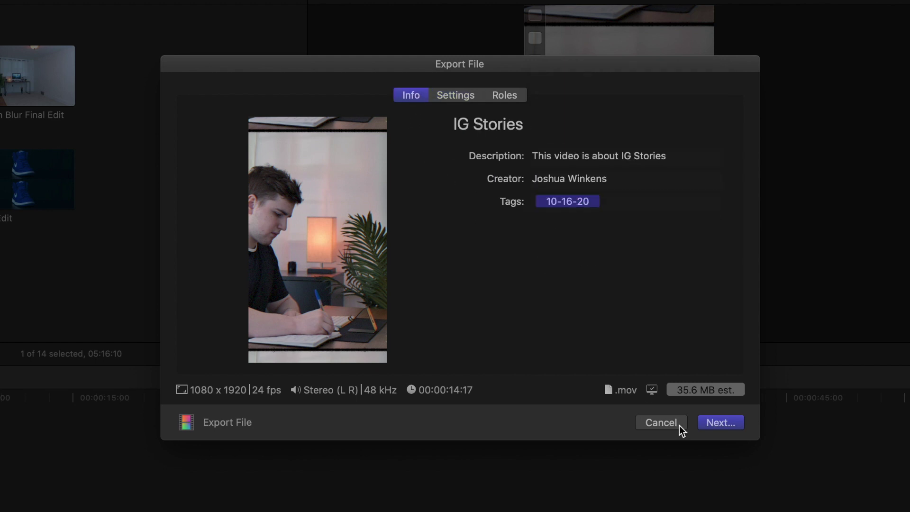
left_click(718, 424)
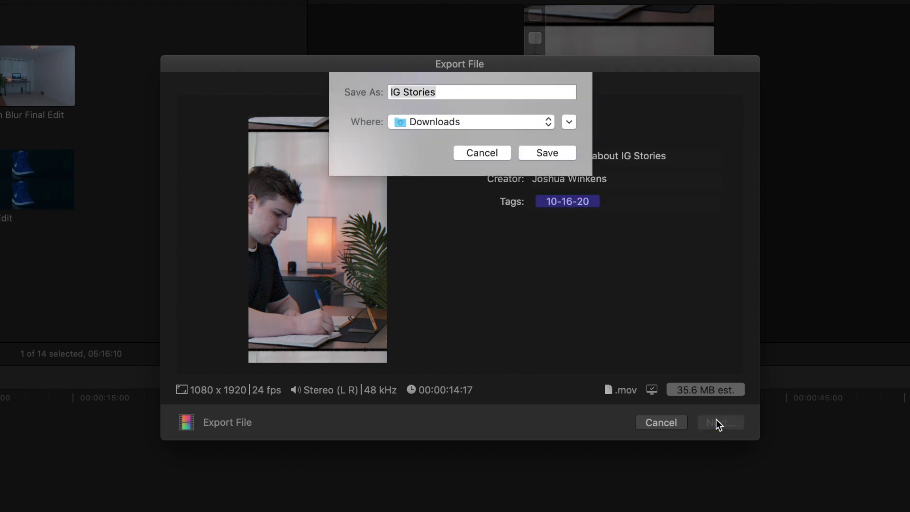
left_click(550, 154)
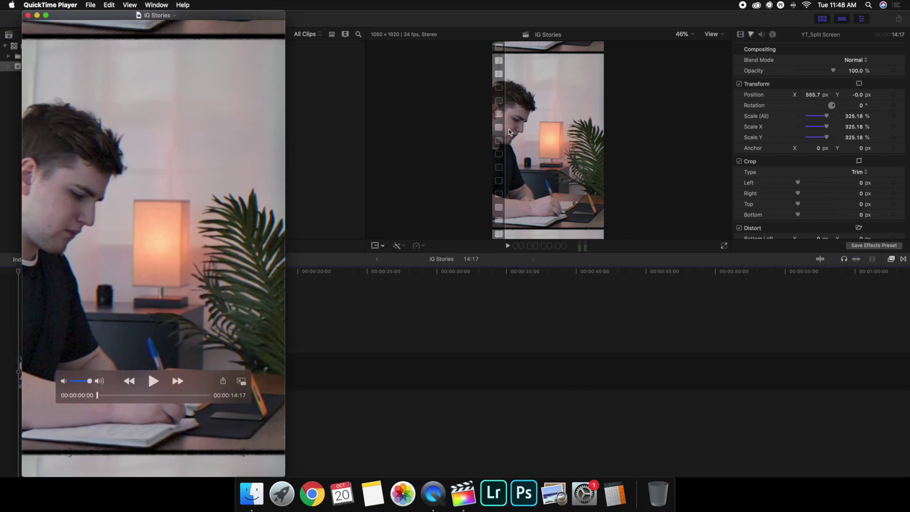
key("space")
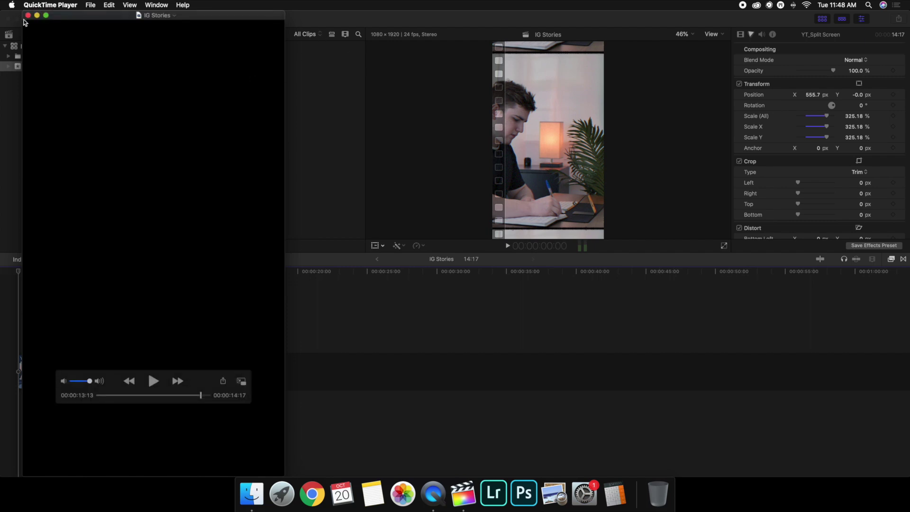
left_click(28, 15)
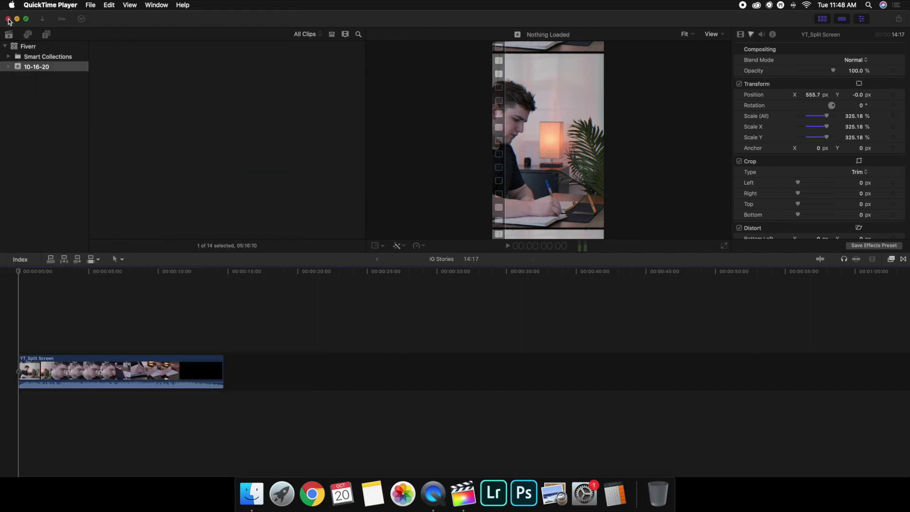
Quit Final Cut Pro, drag IG Stories.mov from Downloads to the desktop, and launch Photos.
left_click(8, 19)
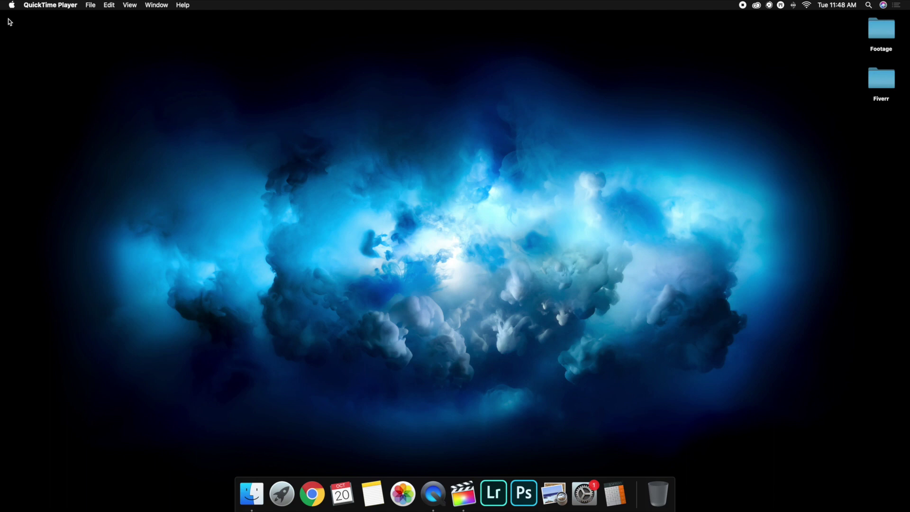
left_click(256, 491)
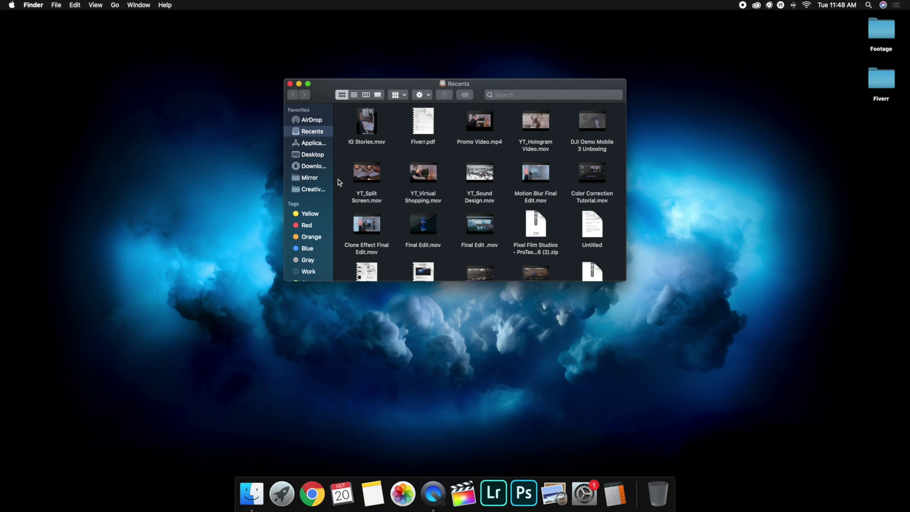
left_click(316, 169)
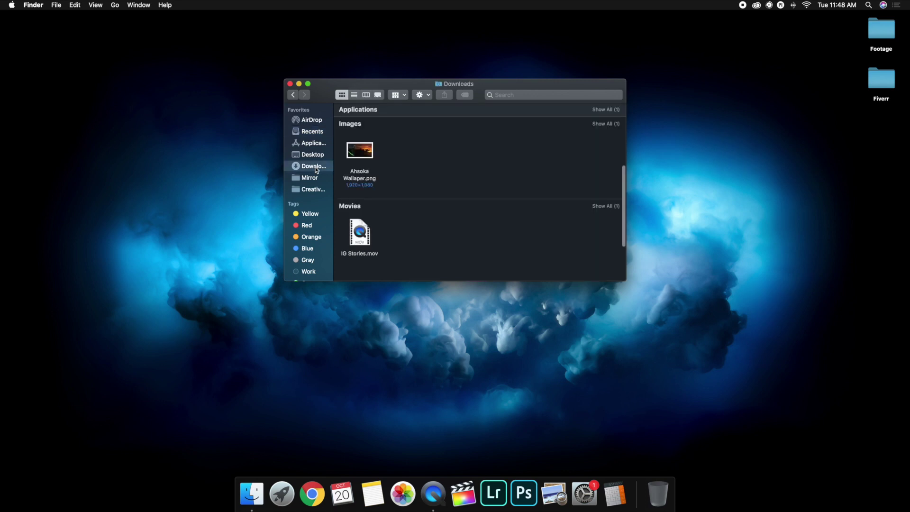
mouse_move(365, 227)
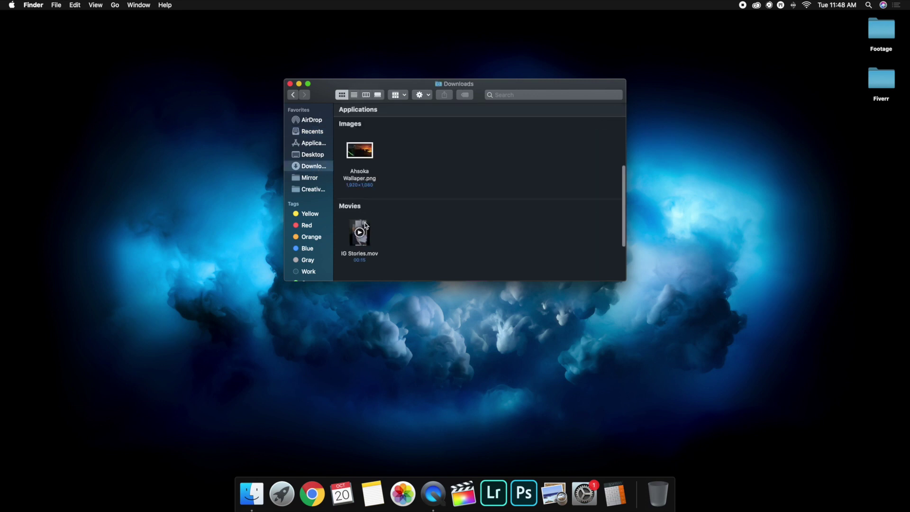
left_click_drag(365, 225, 794, 245)
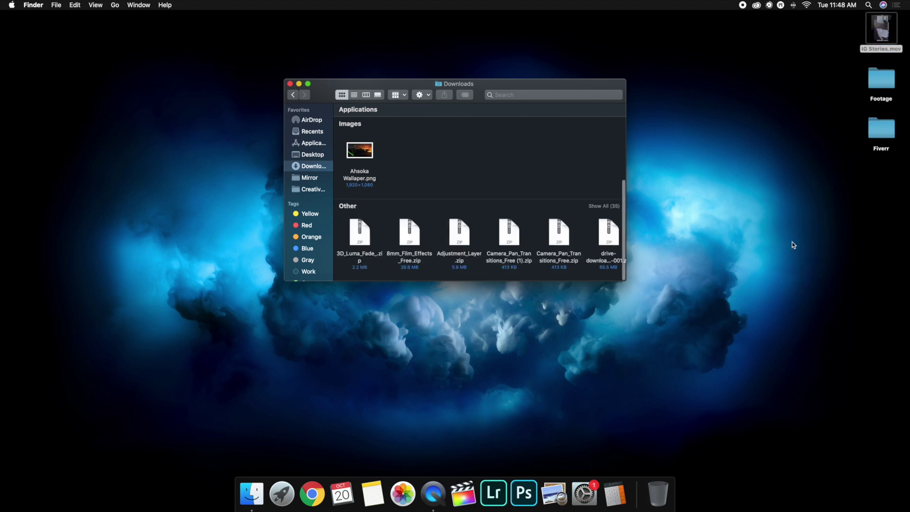
left_click(290, 84)
left_click(402, 496)
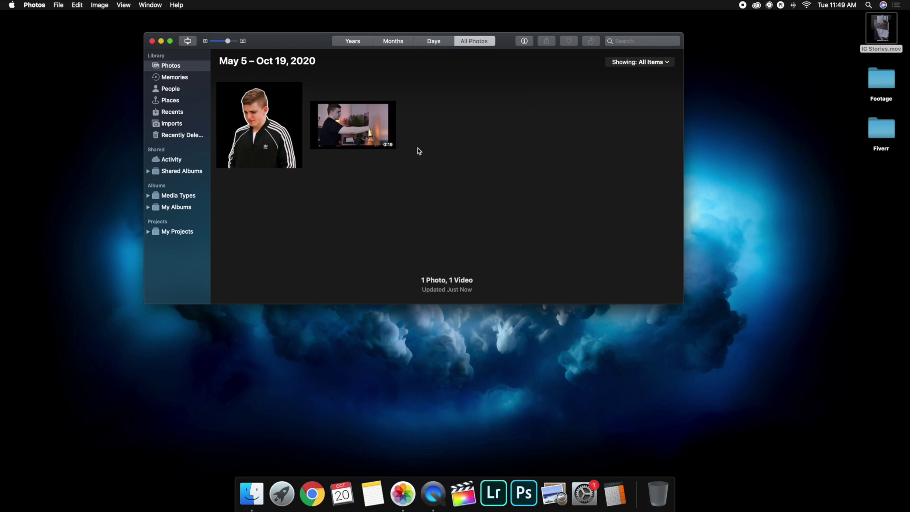
Drag IG Stories.mov from the desktop into Photos, then view the full library.
left_click_drag(311, 43, 266, 38)
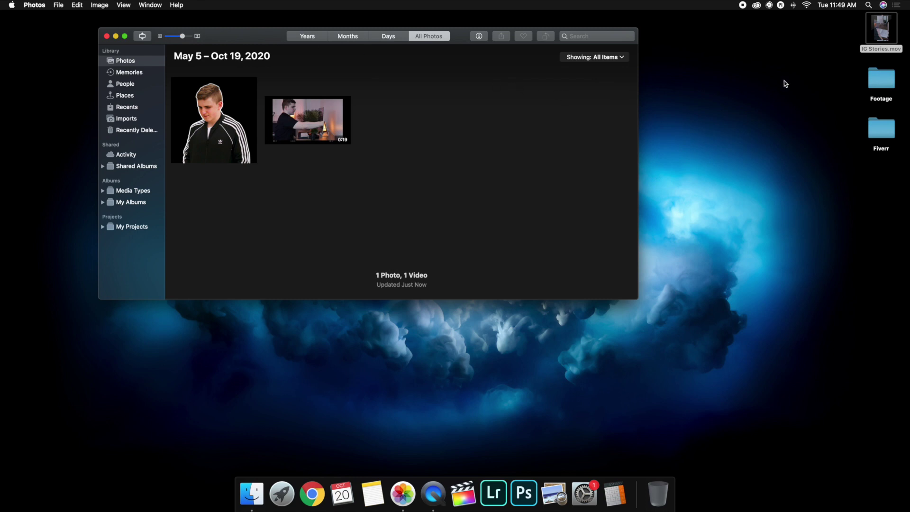
left_click(814, 75)
left_click(837, 41)
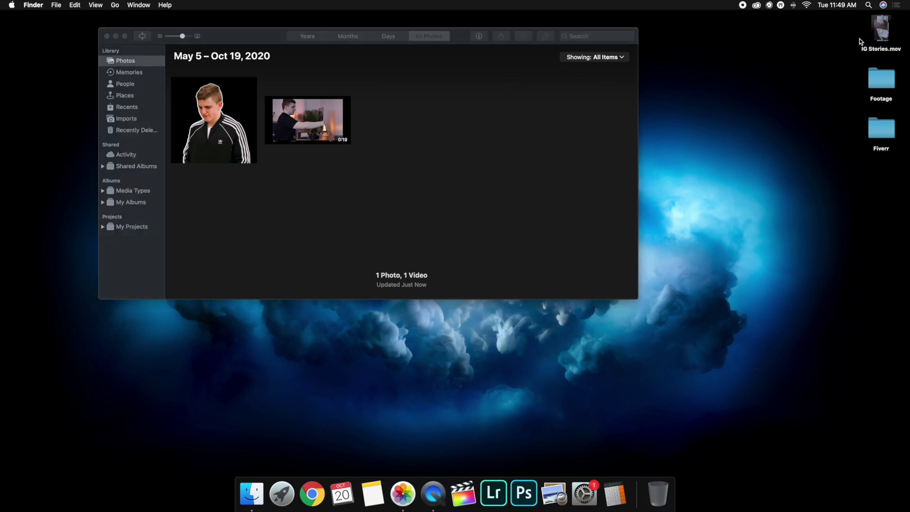
left_click_drag(877, 39, 390, 97)
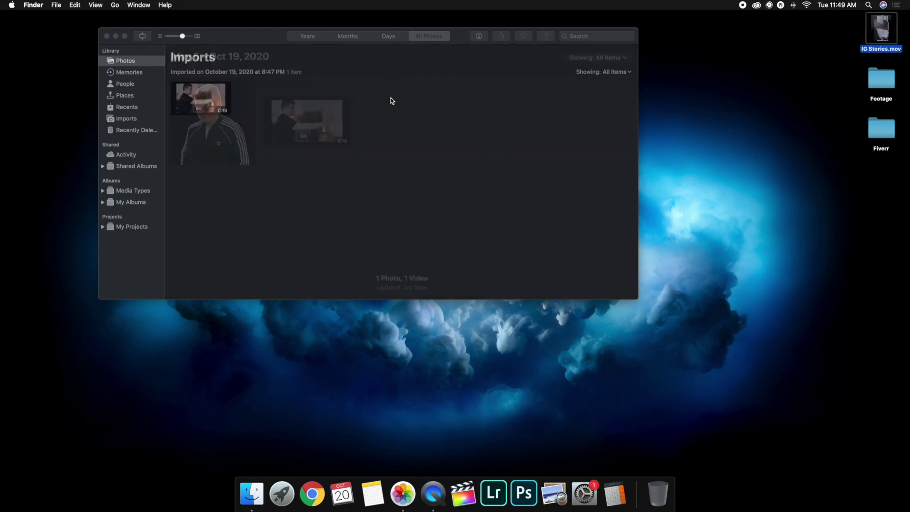
left_click(119, 56)
left_click(125, 63)
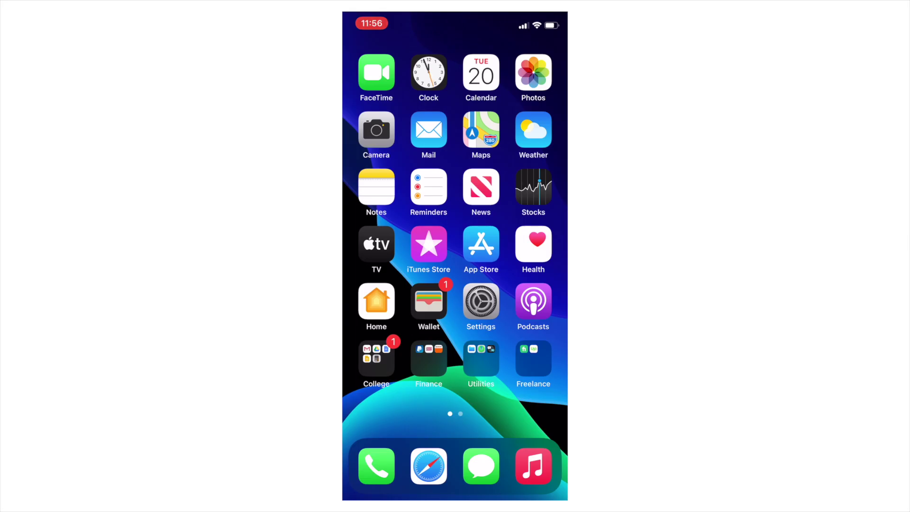
left_click(533, 72)
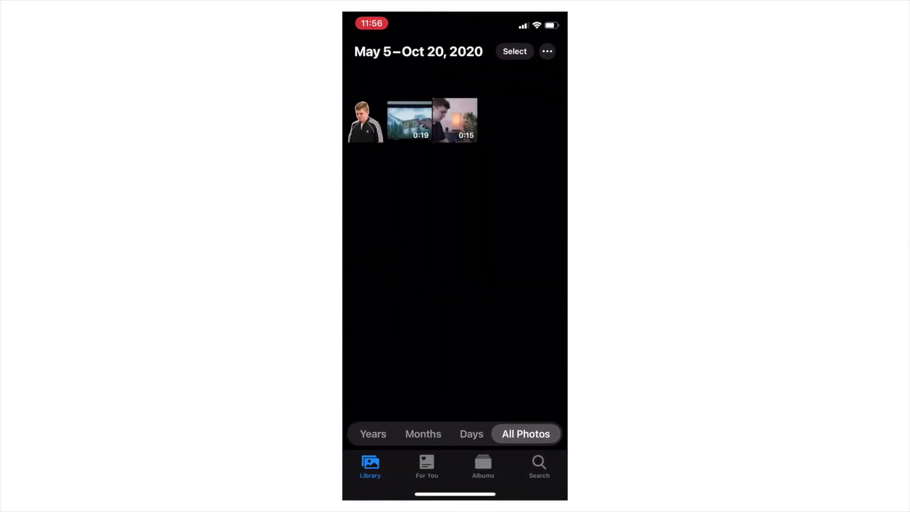
Preview the synced desk video in Photos, then load the 0:14 clip into an Instagram Story.
left_click(455, 120)
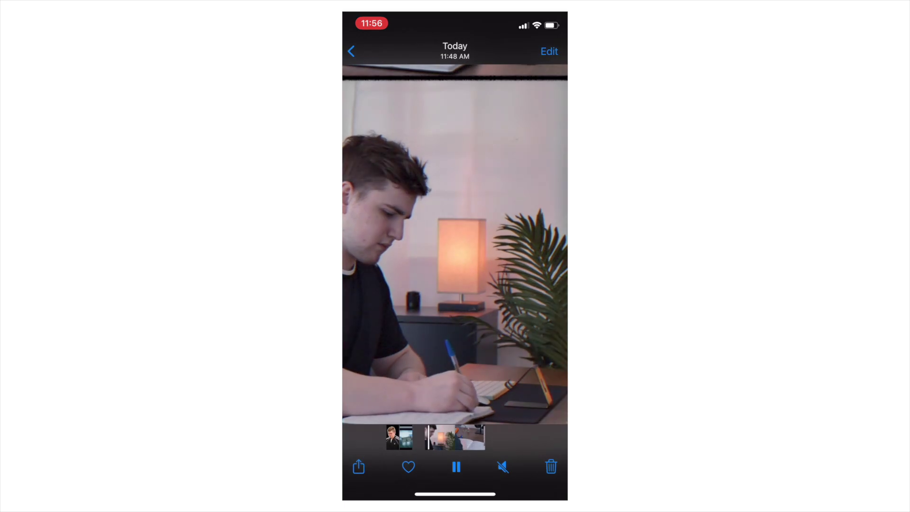
left_click_drag(455, 494, 455, 332)
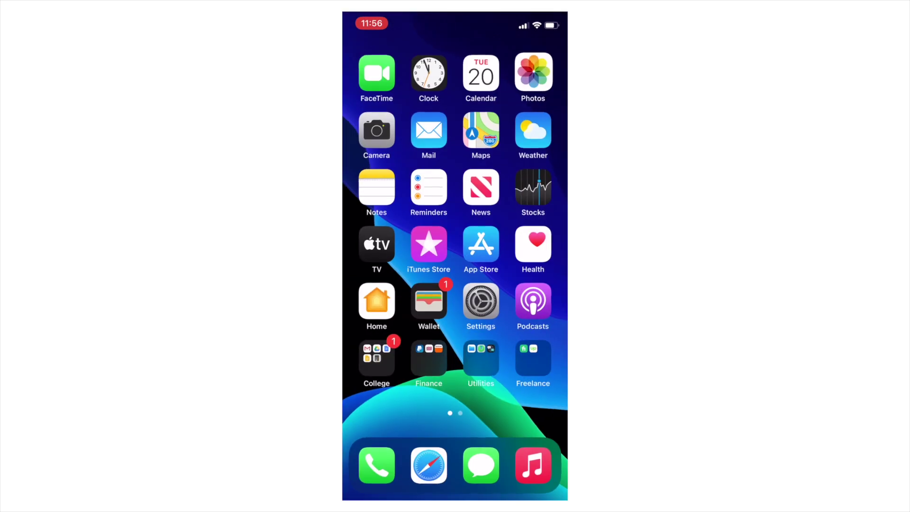
left_click_drag(521, 284, 380, 284)
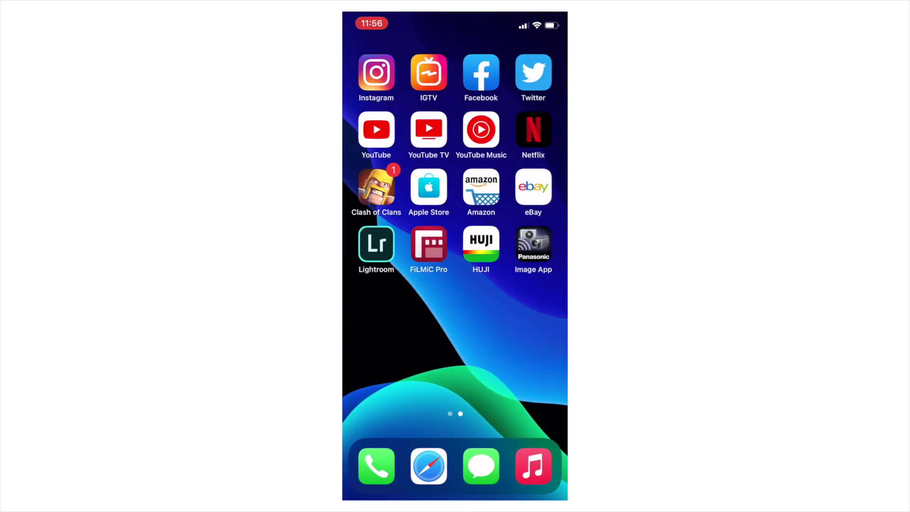
left_click(377, 72)
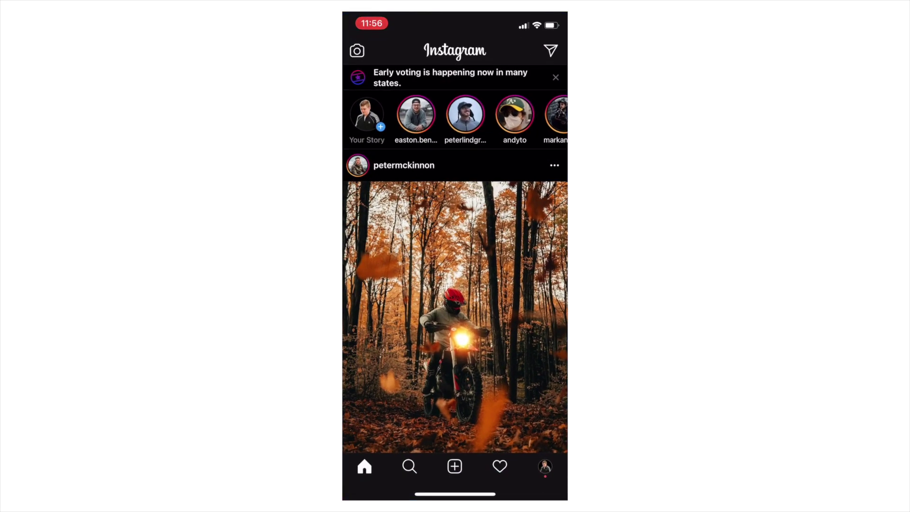
left_click_drag(370, 285, 545, 284)
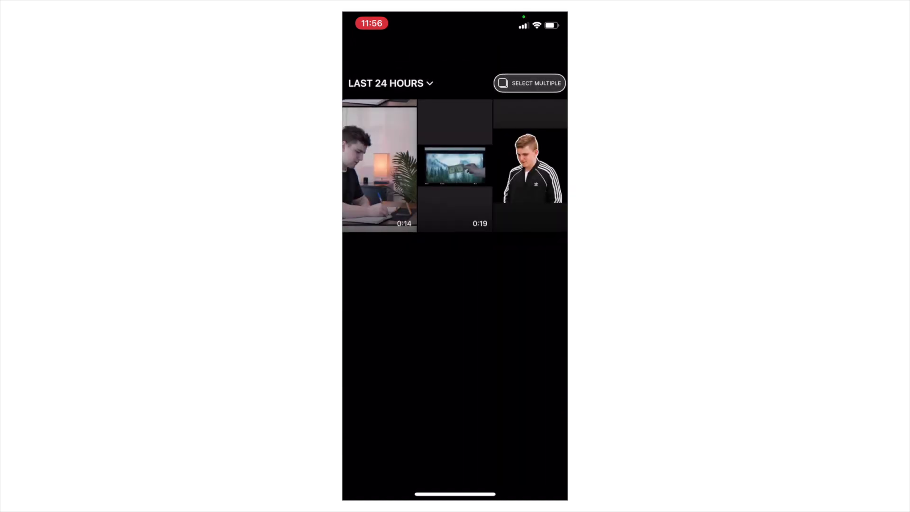
left_click(379, 166)
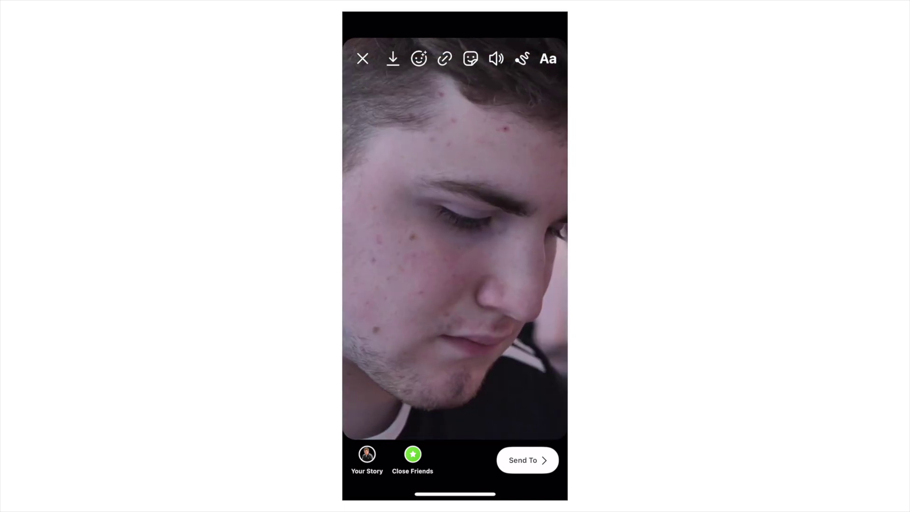
left_click(367, 456)
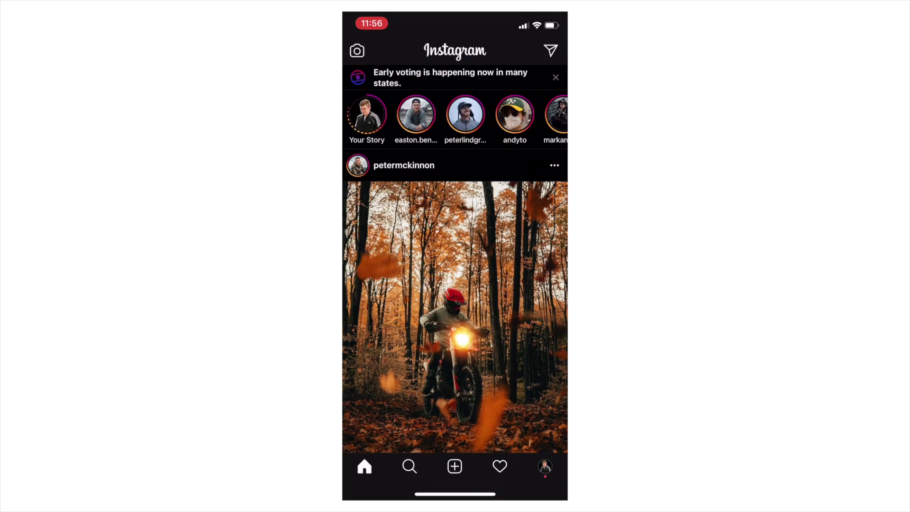